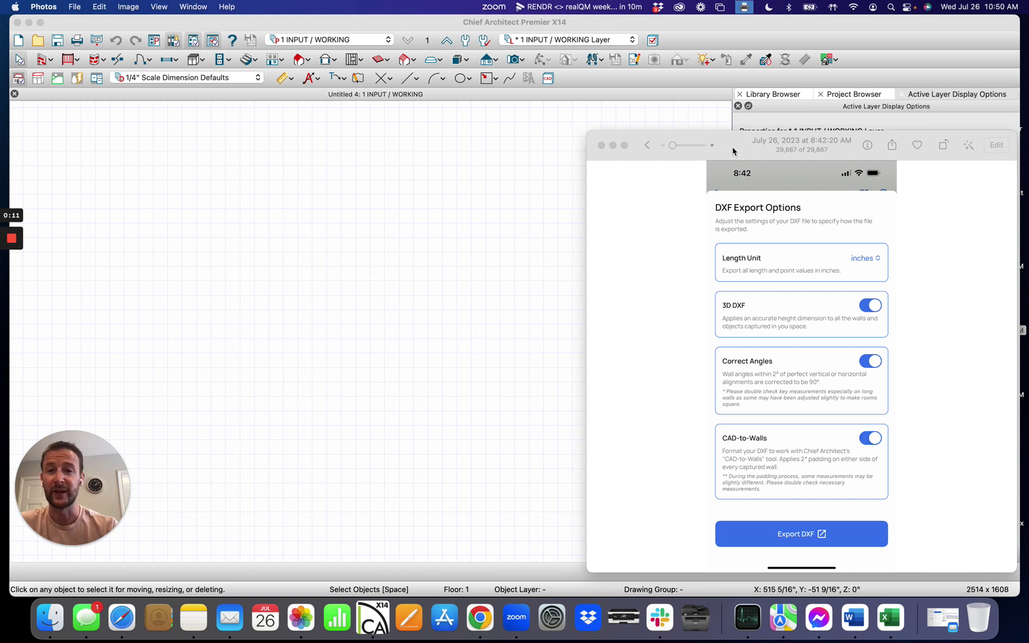
# Close the DXF export settings screenshot and start Import Drawing (DWG, DXF) in Chief Architect.
pyautogui.click(755, 151)
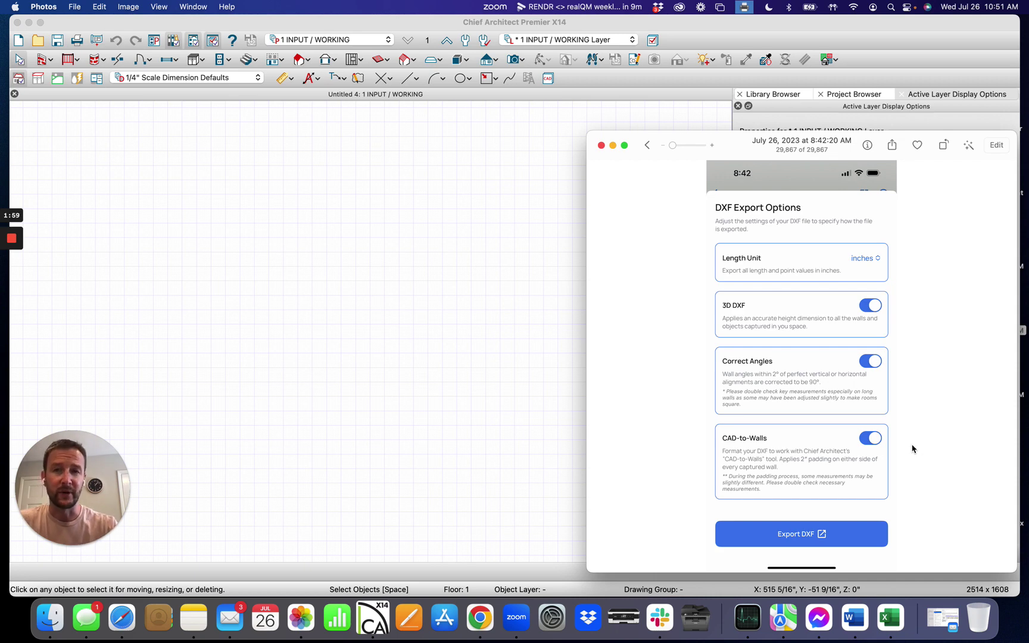
pyautogui.click(600, 145)
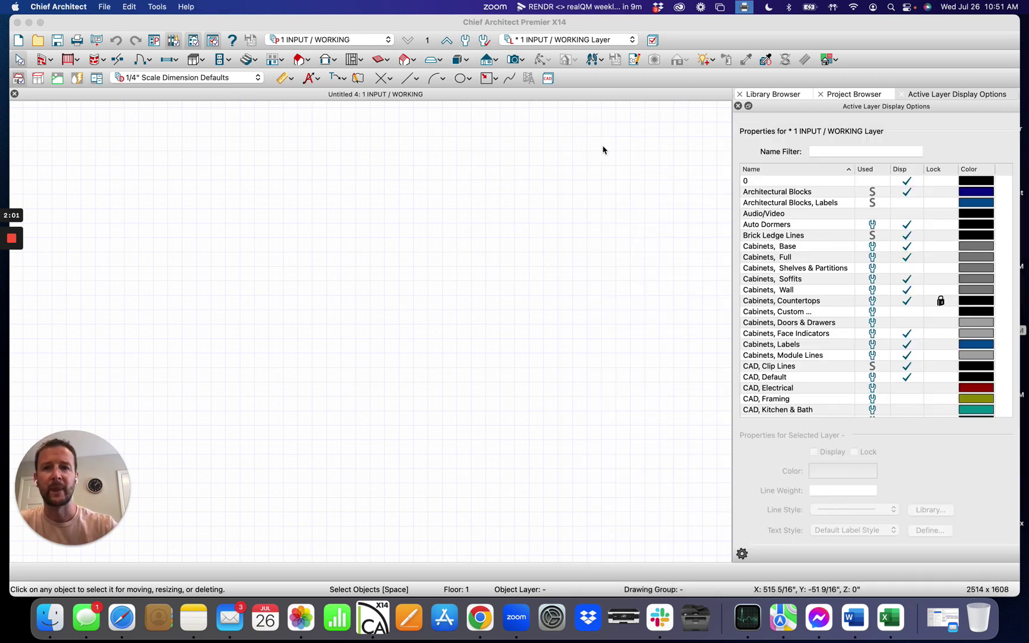
pyautogui.click(104, 7)
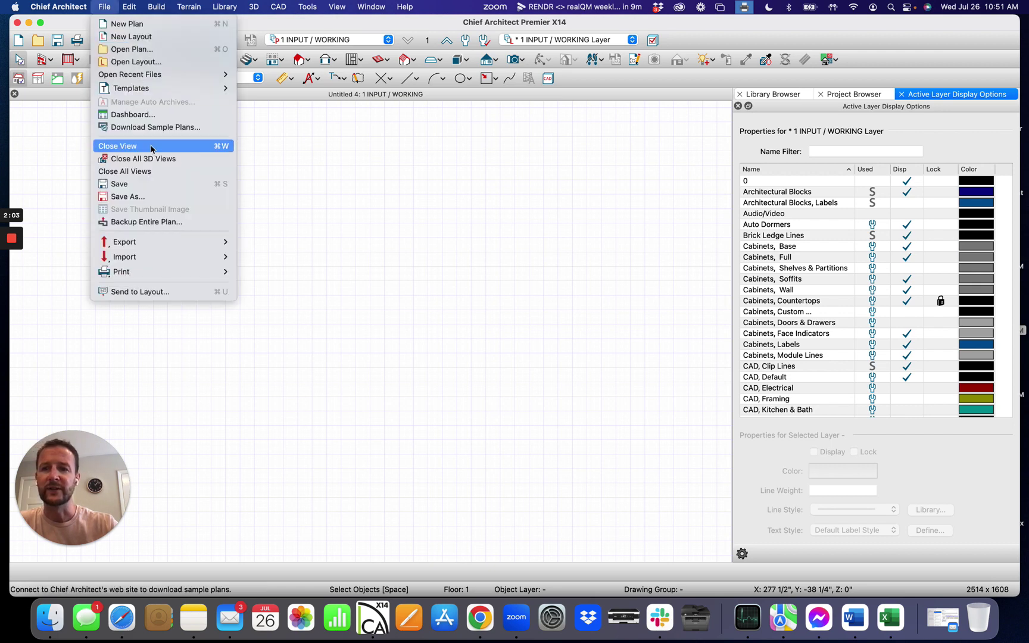
pyautogui.moveTo(160, 257)
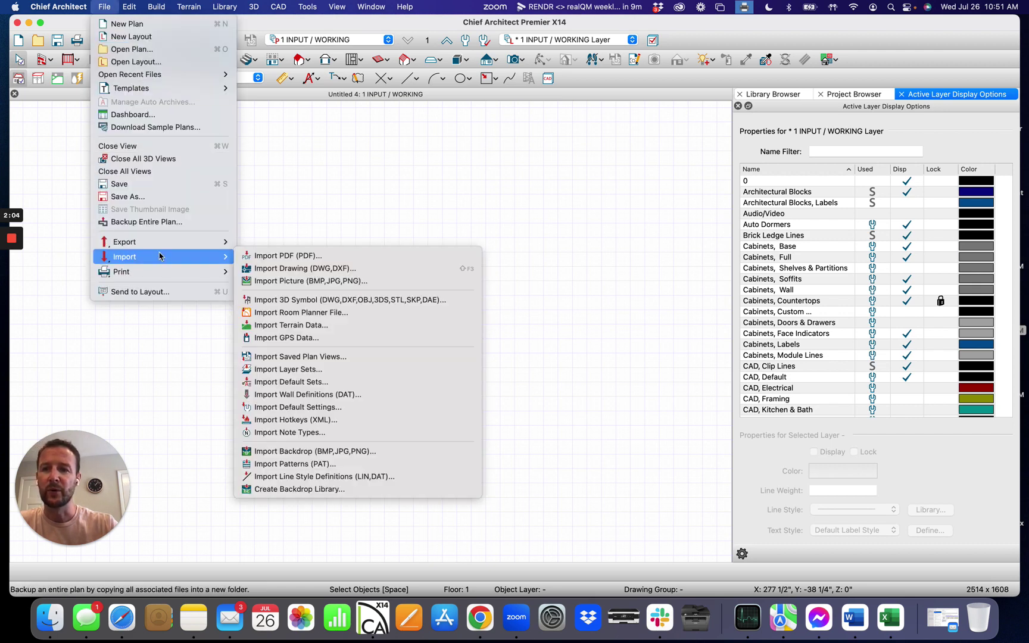
pyautogui.click(284, 269)
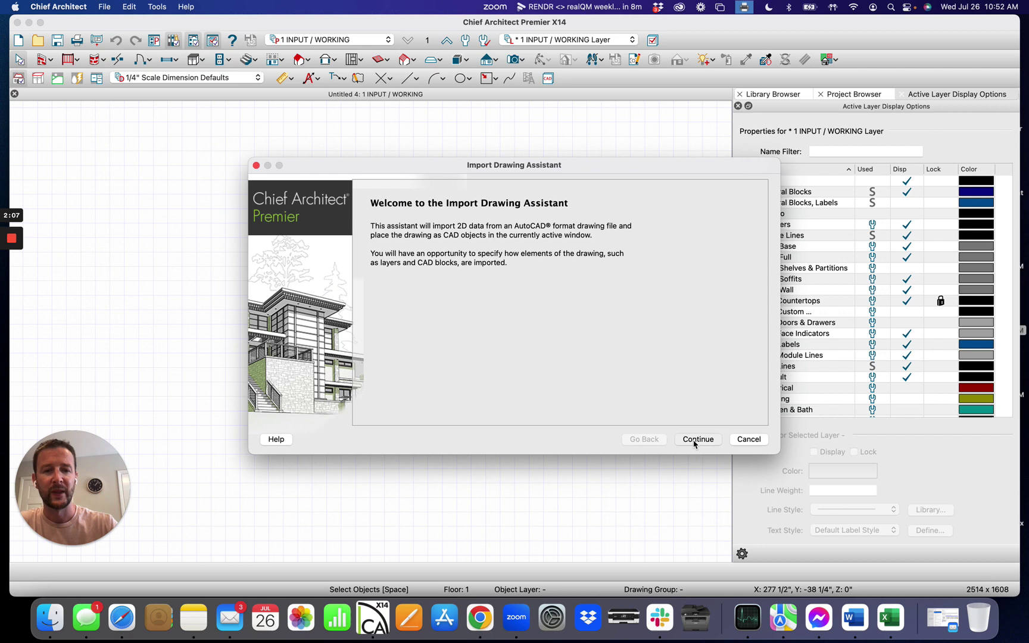
# Choose RENDR_Ajs_First_Floor.dxf as the drawing to import and continue to its layer list.
pyautogui.click(694, 442)
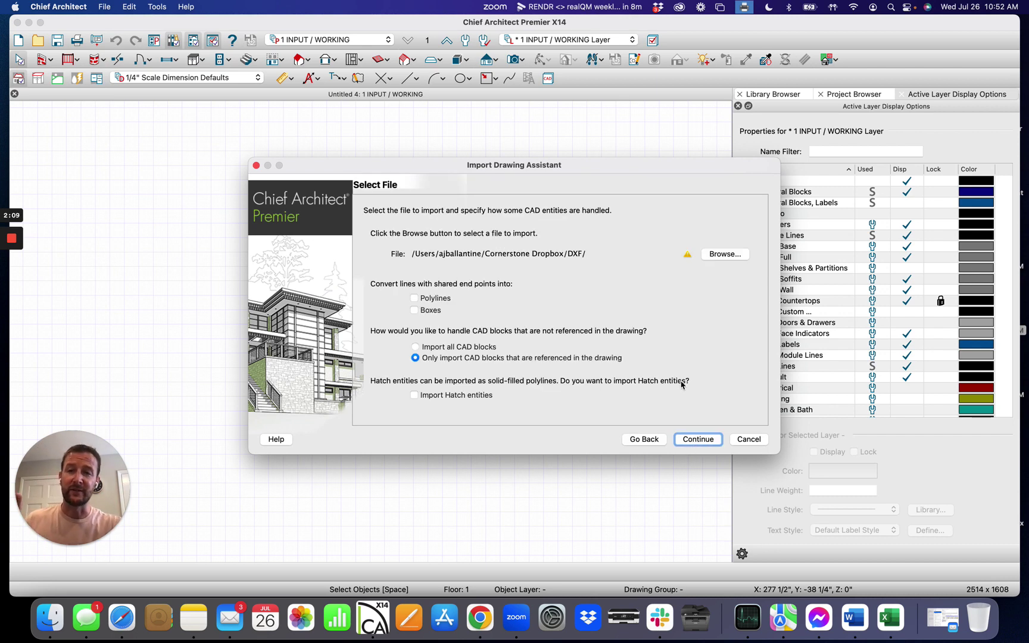
pyautogui.click(724, 254)
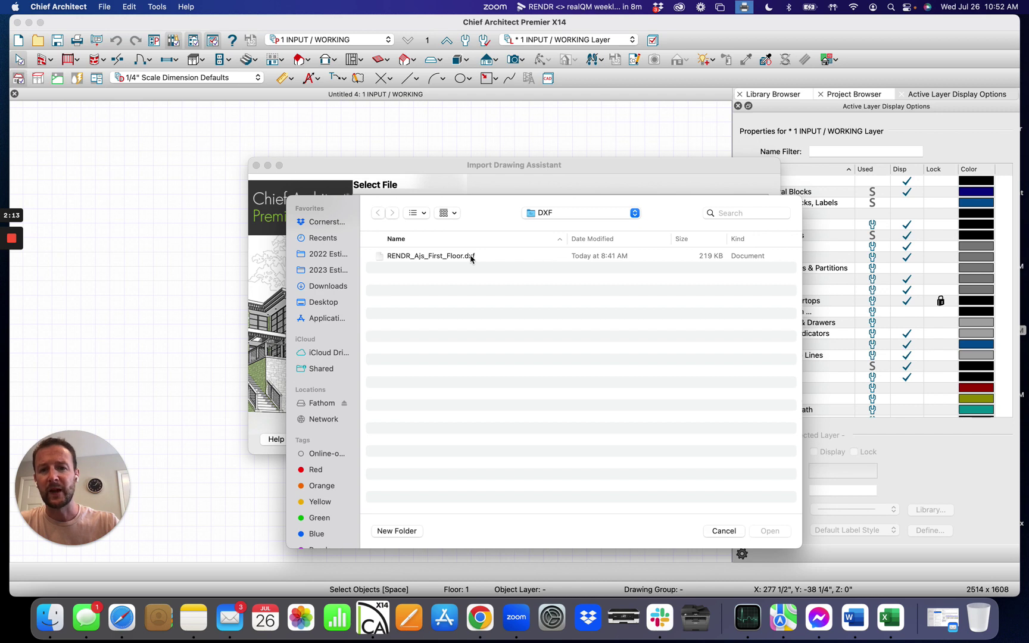
pyautogui.click(471, 257)
pyautogui.click(785, 532)
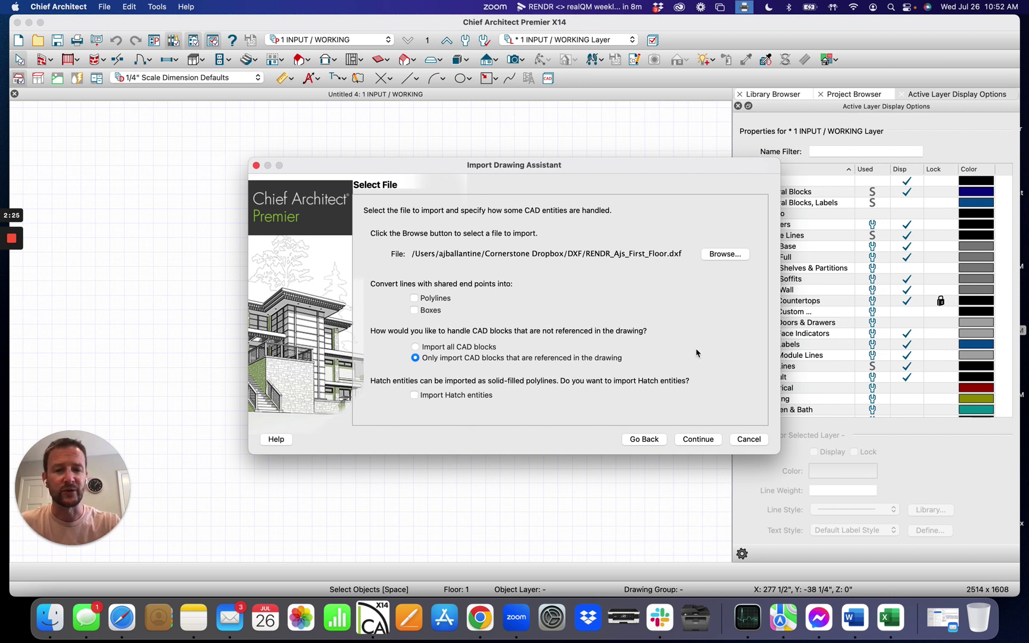
pyautogui.click(701, 440)
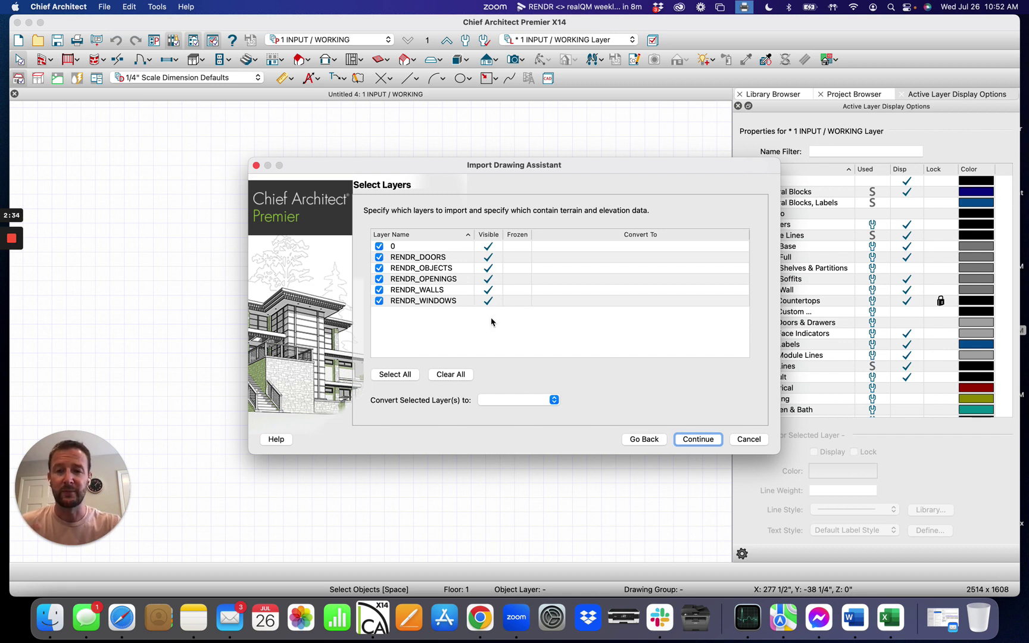
# Complete the import keeping all six layers, mapping layers by name, with inches as drawing unit.
pyautogui.click(699, 440)
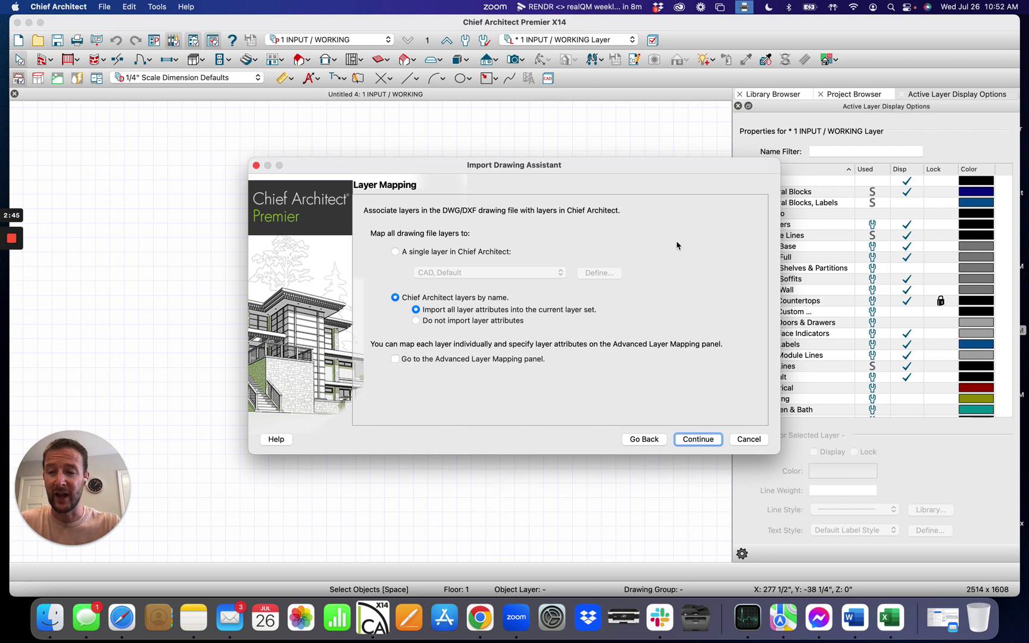
pyautogui.click(711, 440)
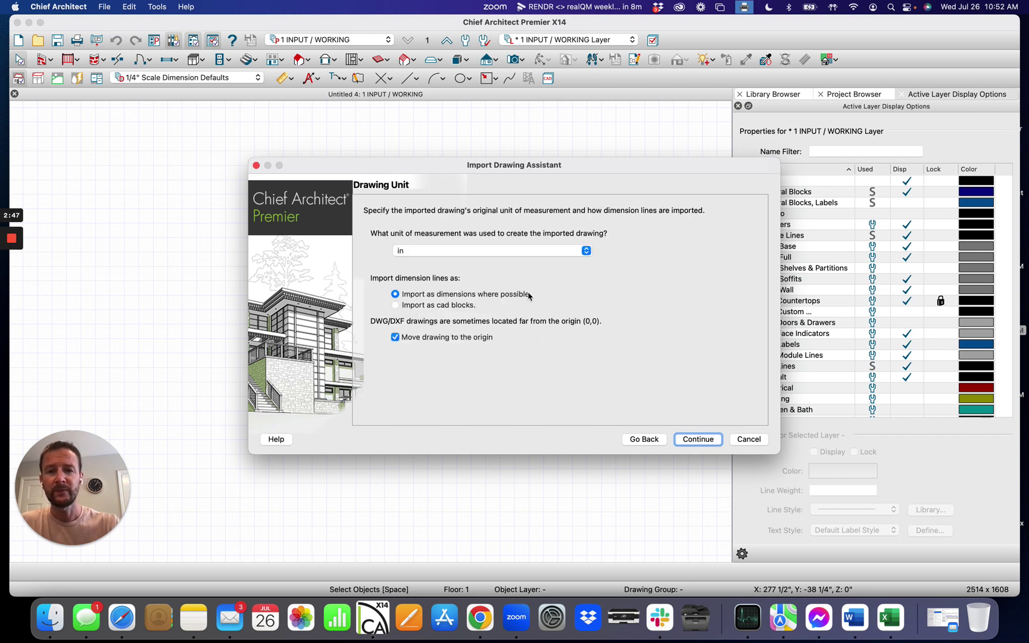
pyautogui.click(525, 252)
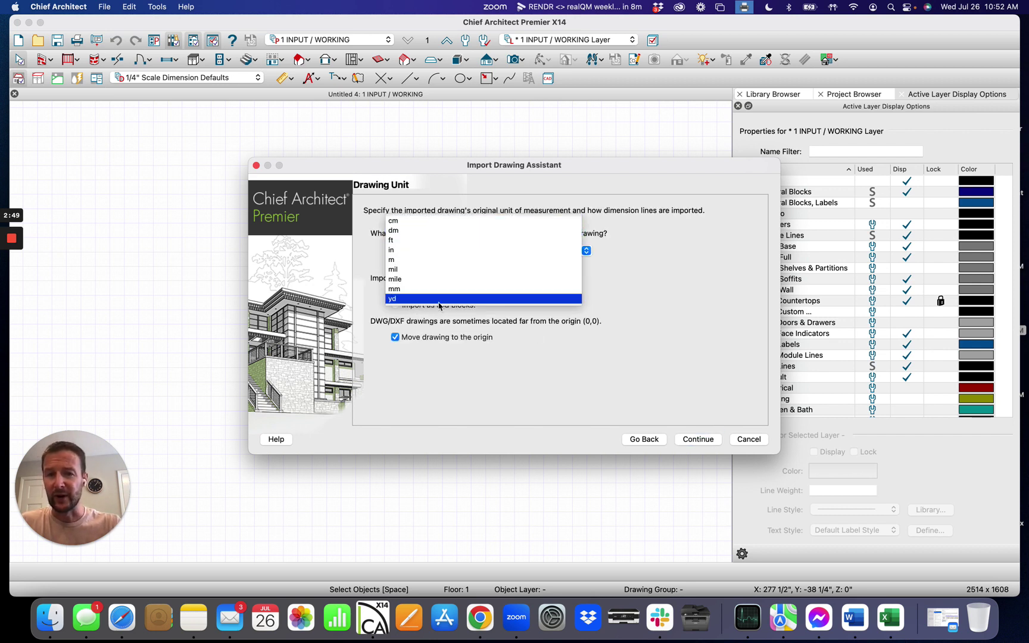
pyautogui.click(430, 252)
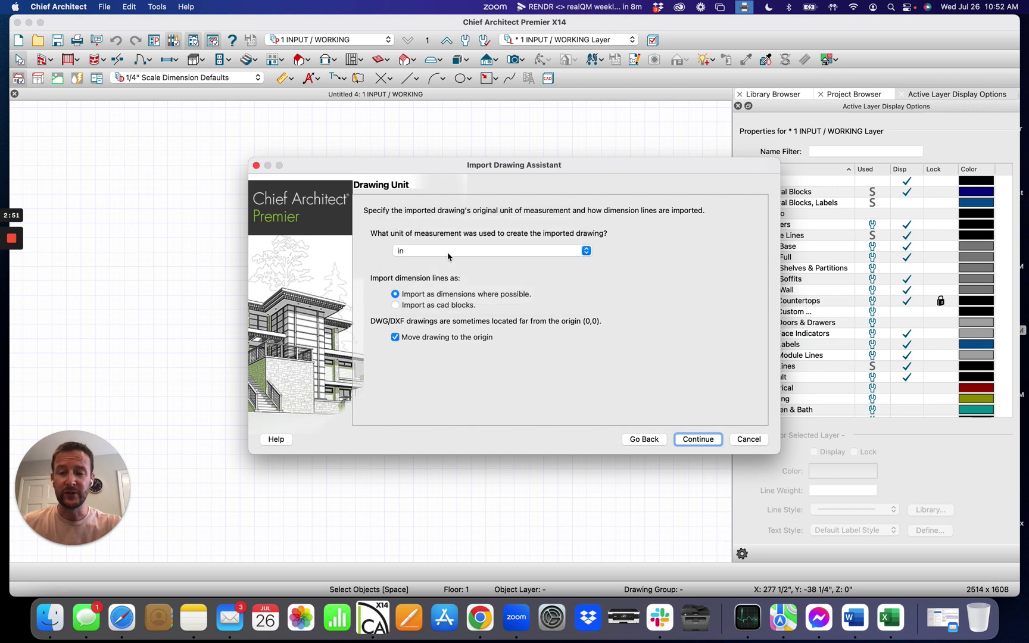
pyautogui.click(697, 440)
pyautogui.click(697, 441)
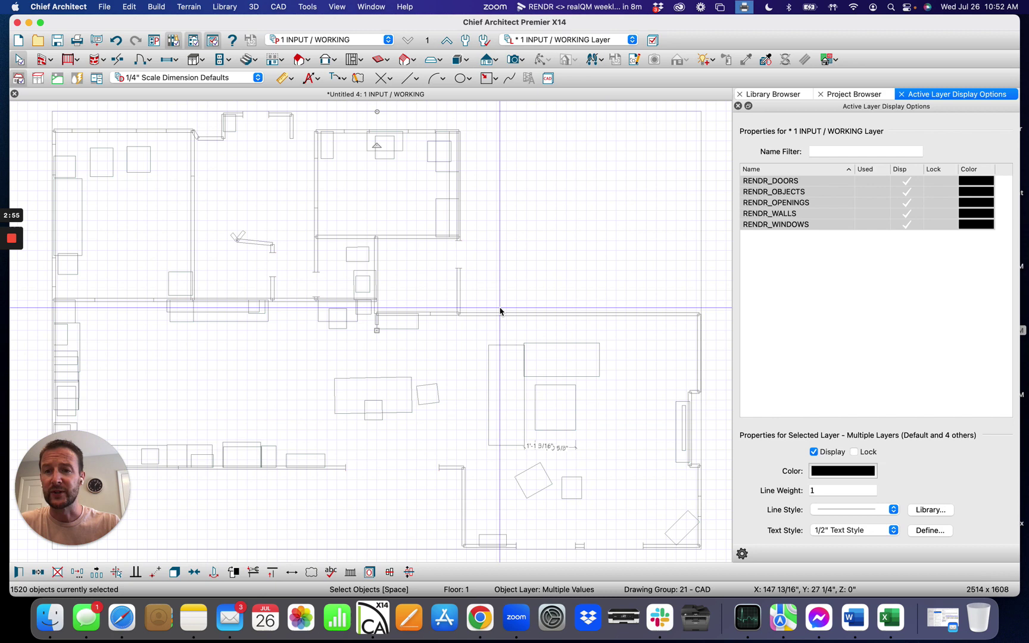
# Deselect the imported linework and bring up the CAD to Walls settings.
pyautogui.click(480, 279)
pyautogui.click(279, 8)
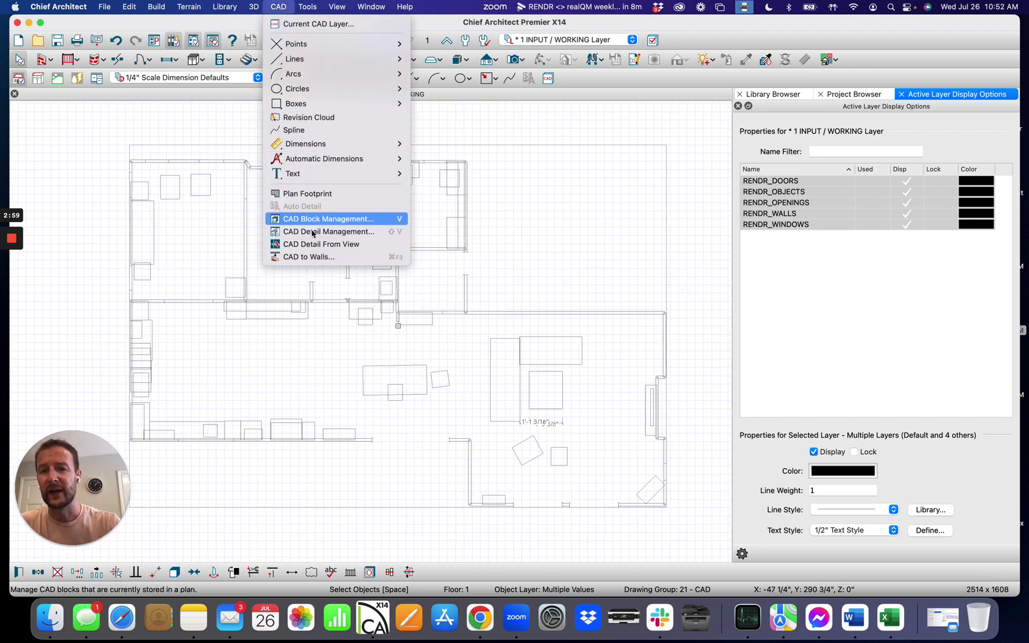
pyautogui.click(313, 257)
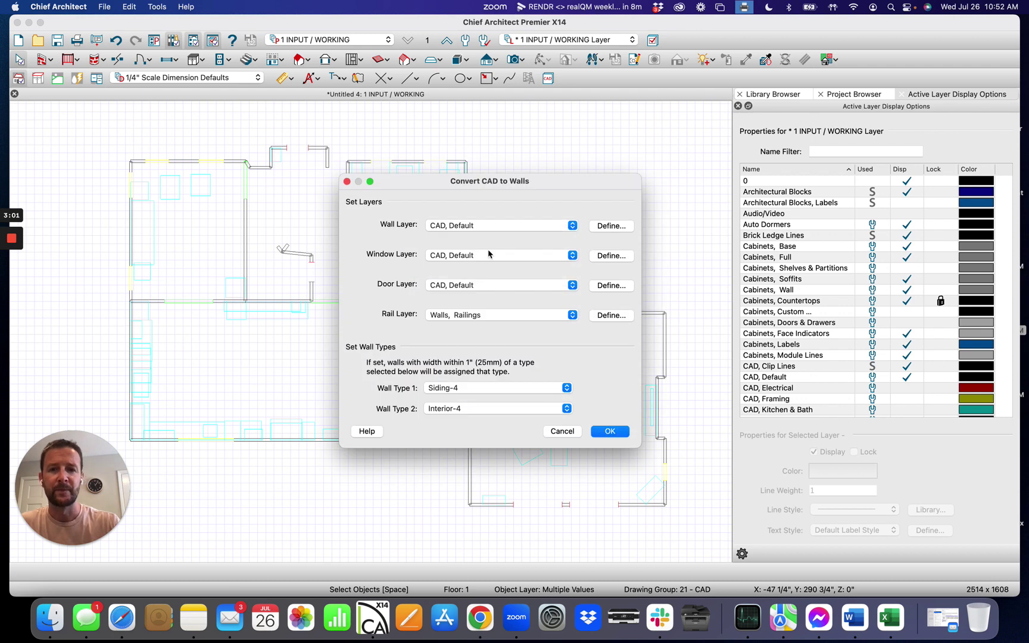
# Convert the linework using RENDR_WALLS as the wall layer and RENDR_WINDOWS as the window layer.
pyautogui.click(494, 226)
pyautogui.scroll(-20, 508, 352)
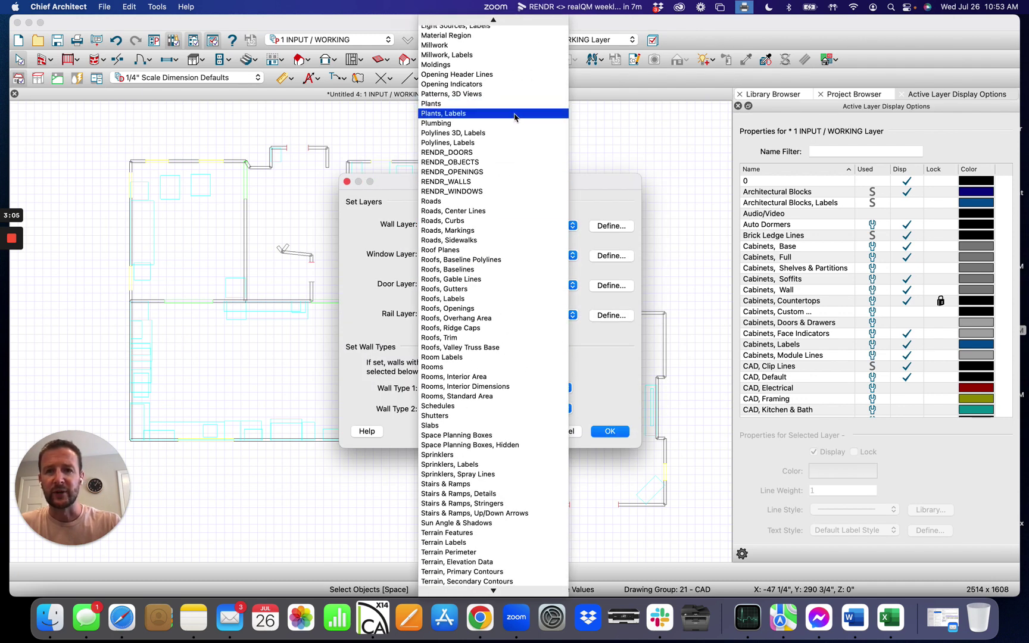
pyautogui.click(493, 182)
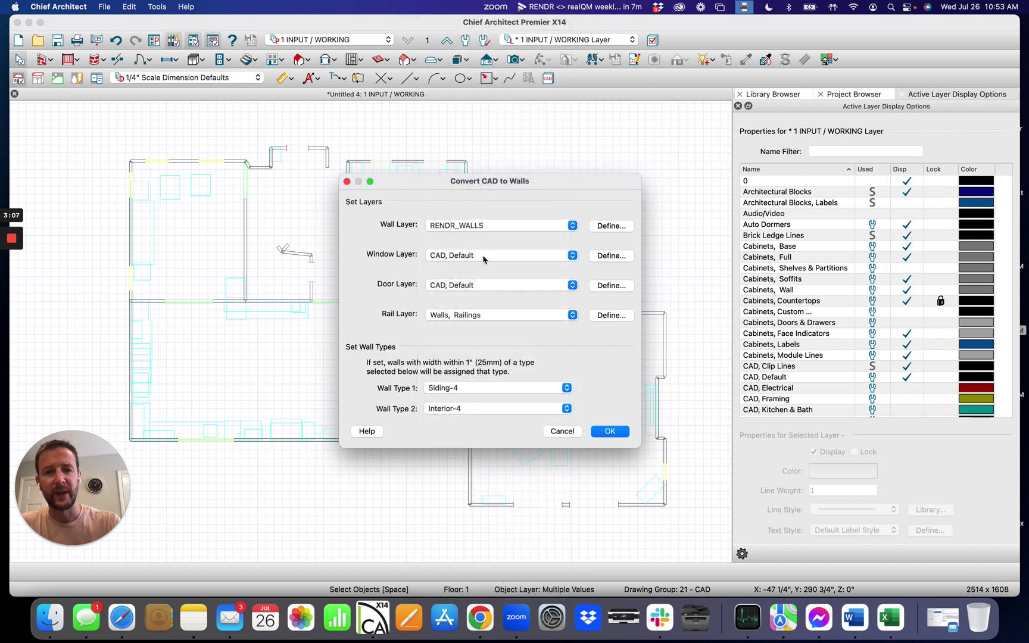
pyautogui.click(485, 256)
pyautogui.scroll(-5, 483, 324)
pyautogui.scroll(-15, 483, 325)
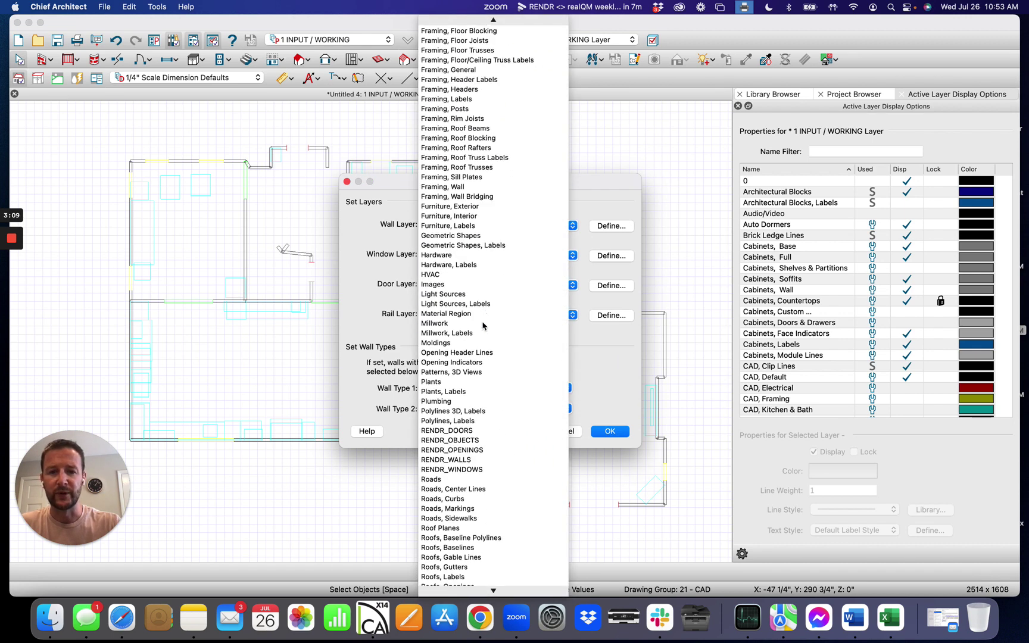
pyautogui.click(484, 396)
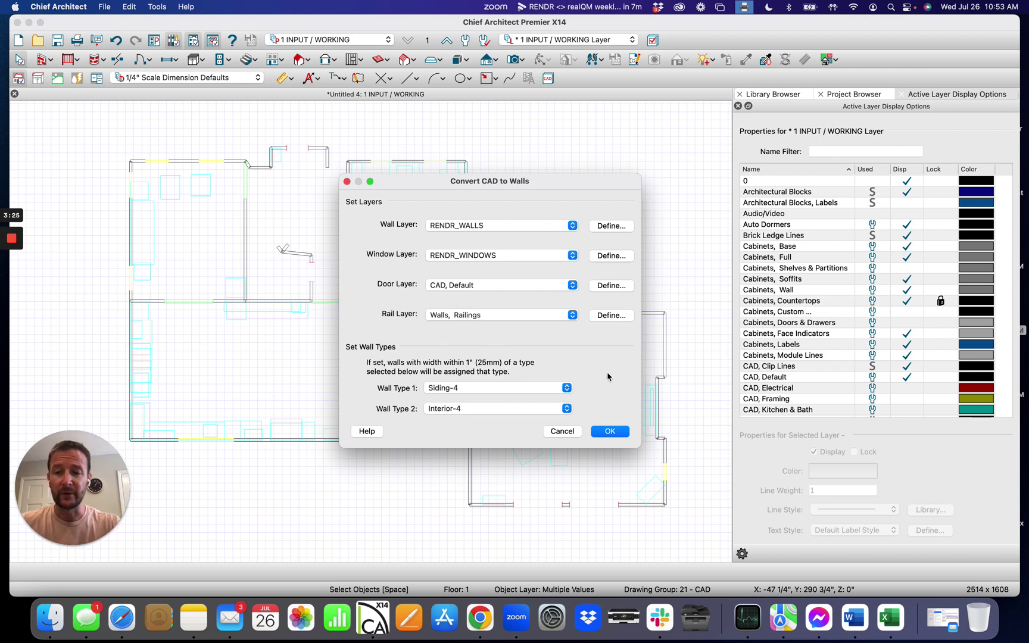
pyautogui.click(610, 432)
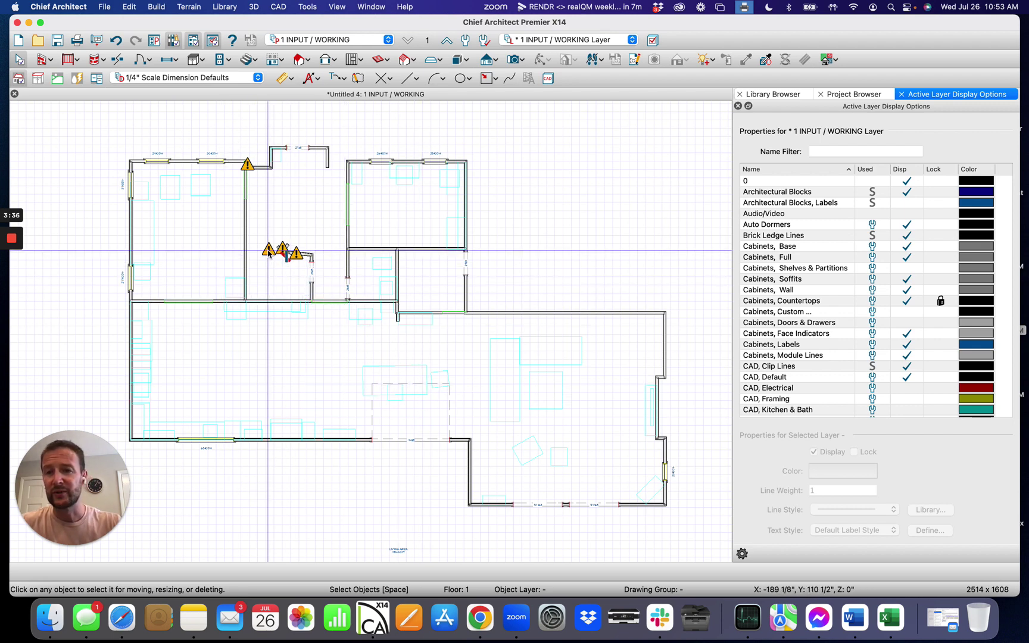
# Drag the angled wall stub's end so it runs horizontally at 180°.
pyautogui.scroll(5, 278, 254)
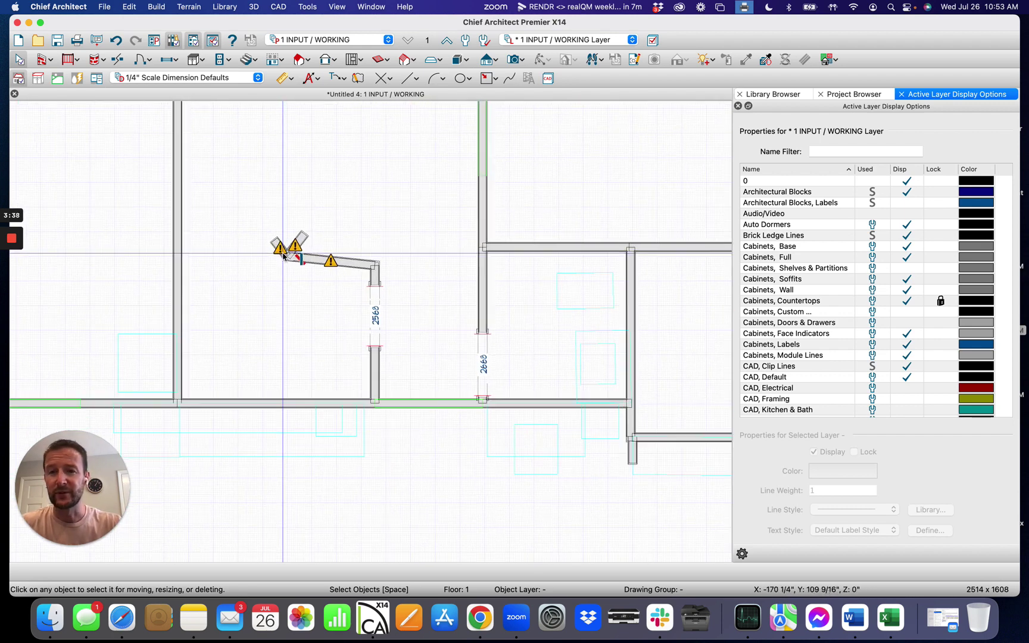
pyautogui.click(295, 253)
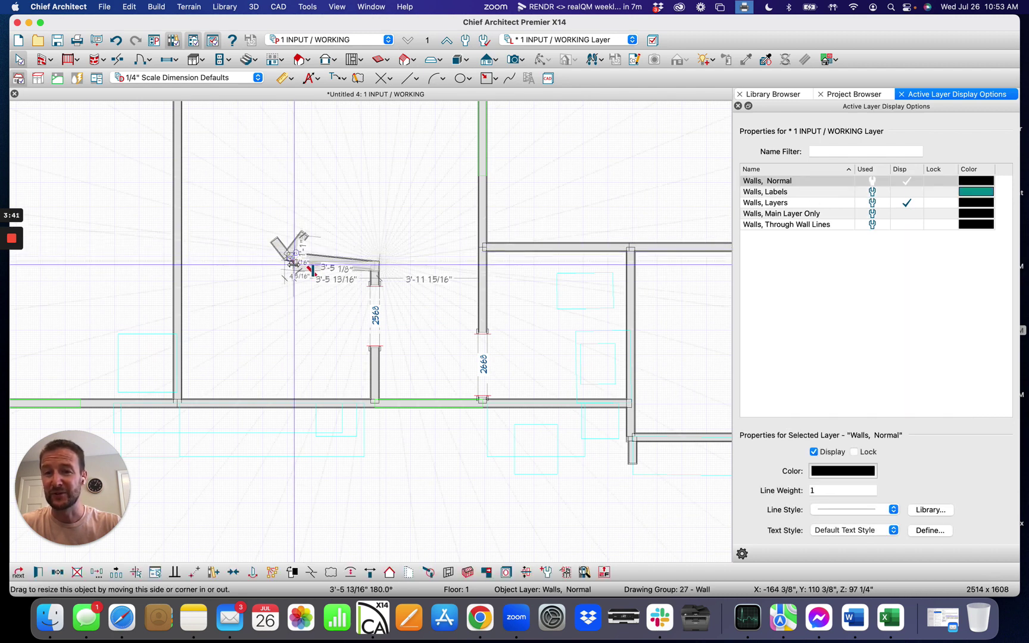
pyautogui.moveTo(294, 261)
pyautogui.mouseDown()
pyautogui.moveTo(282, 261)
pyautogui.moveTo(292, 264)
pyautogui.mouseUp()
pyautogui.click(349, 340)
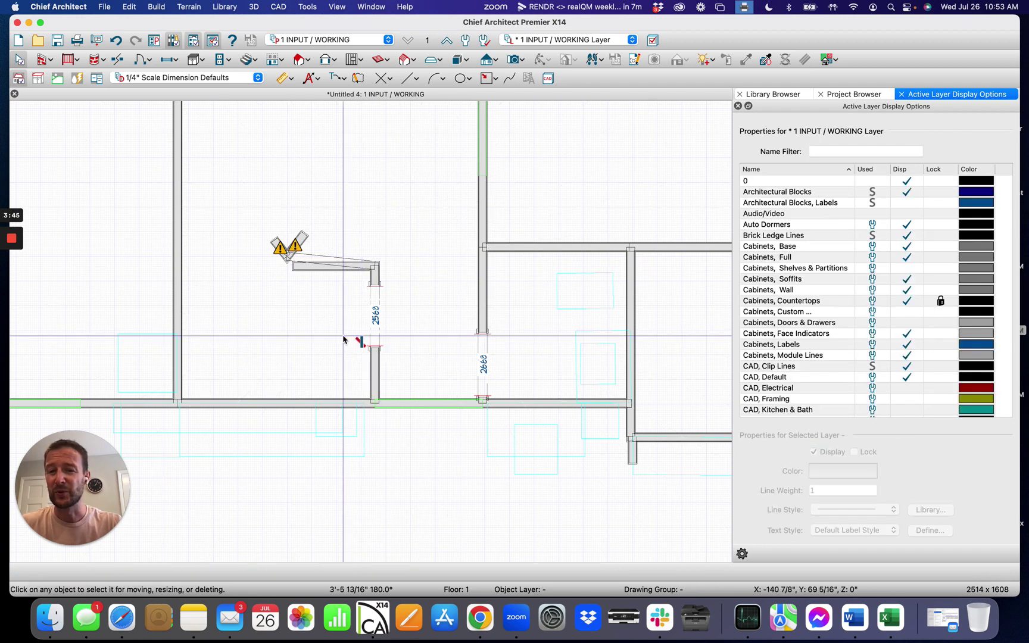
# Select the doorway openings, including the top doorway.
pyautogui.scroll(-2, 280, 321)
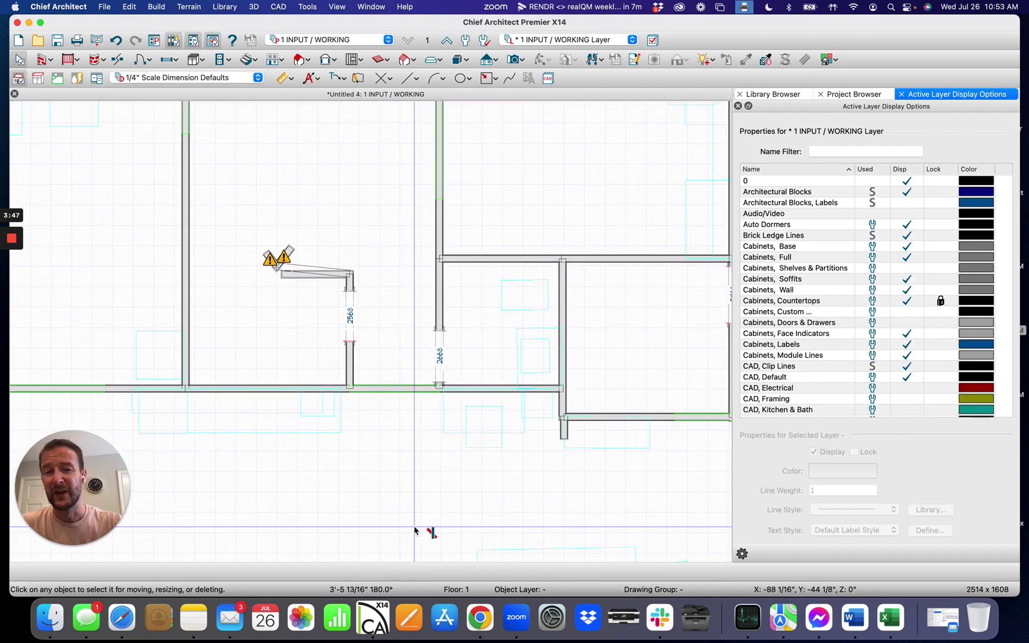
pyautogui.scroll(-1, 424, 524)
pyautogui.click(432, 393)
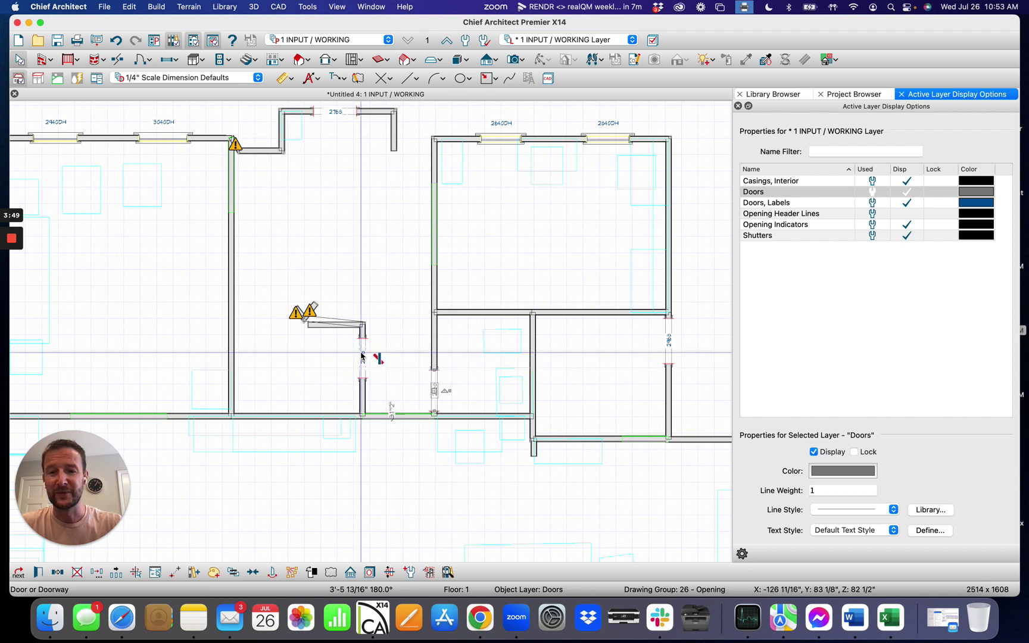
pyautogui.keyDown('shift'); pyautogui.click(345, 115); pyautogui.keyUp('shift')
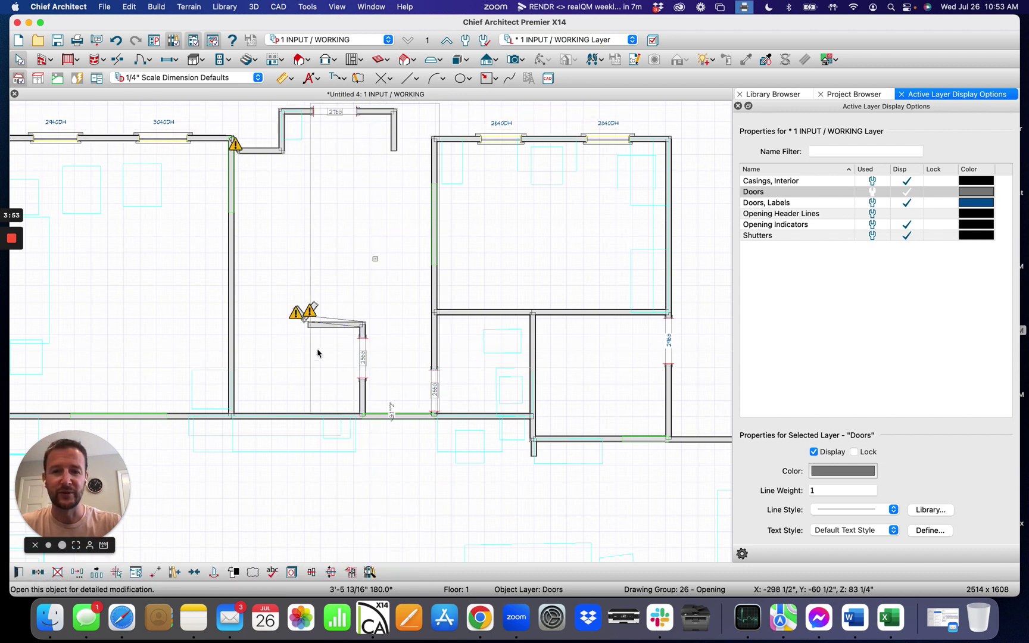
# Change the selected doorways to Hinged doors.
pyautogui.click(19, 572)
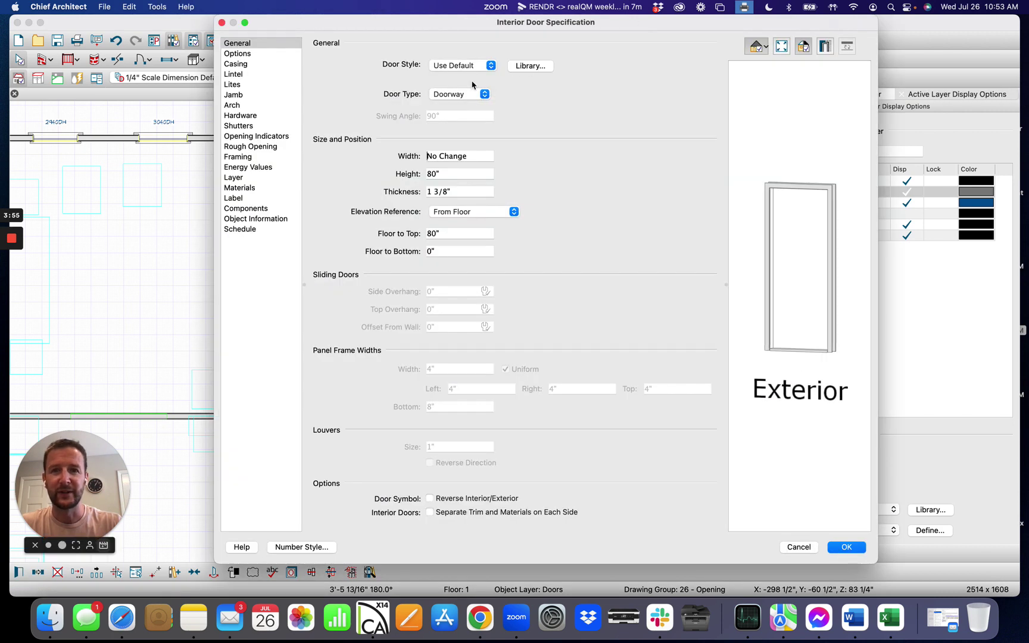
pyautogui.click(471, 95)
pyautogui.click(455, 103)
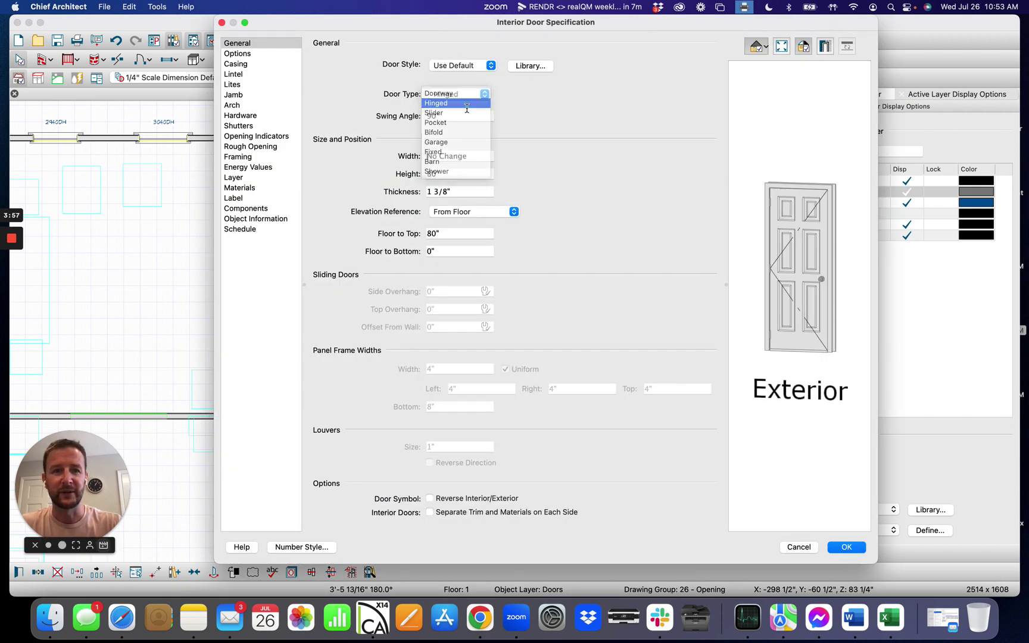
pyautogui.click(846, 547)
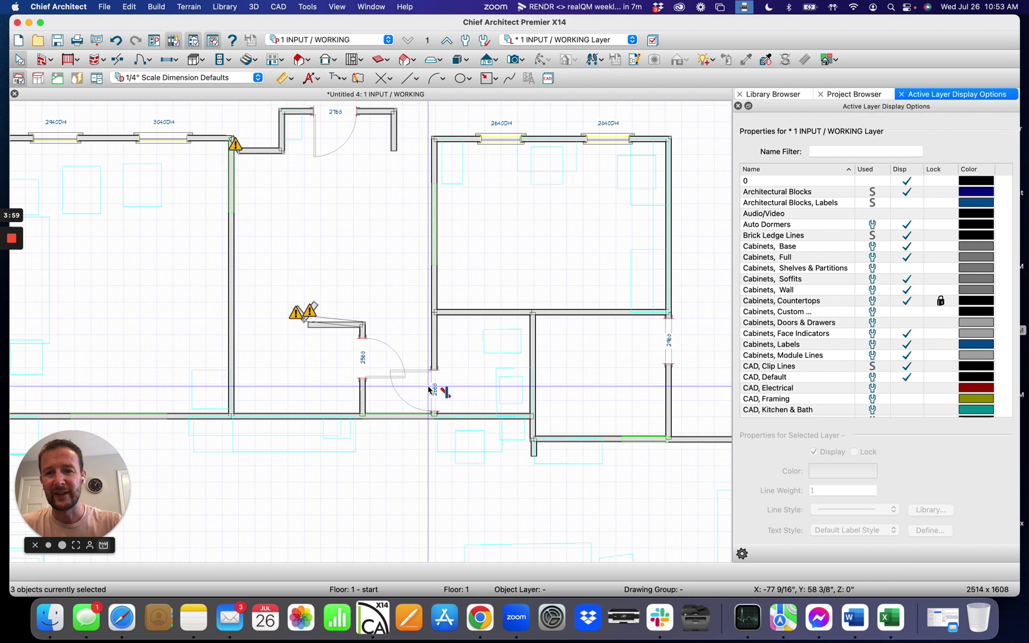
# Flip the swing directions of the two new hinged doors.
pyautogui.click(471, 386)
pyautogui.click(379, 380)
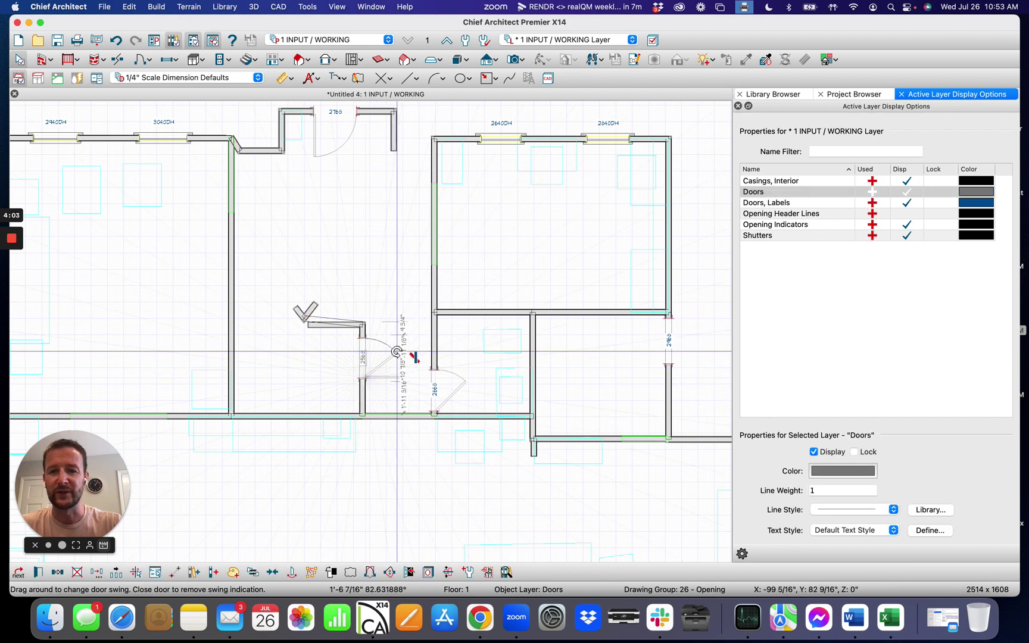
pyautogui.scroll(-3, 574, 219)
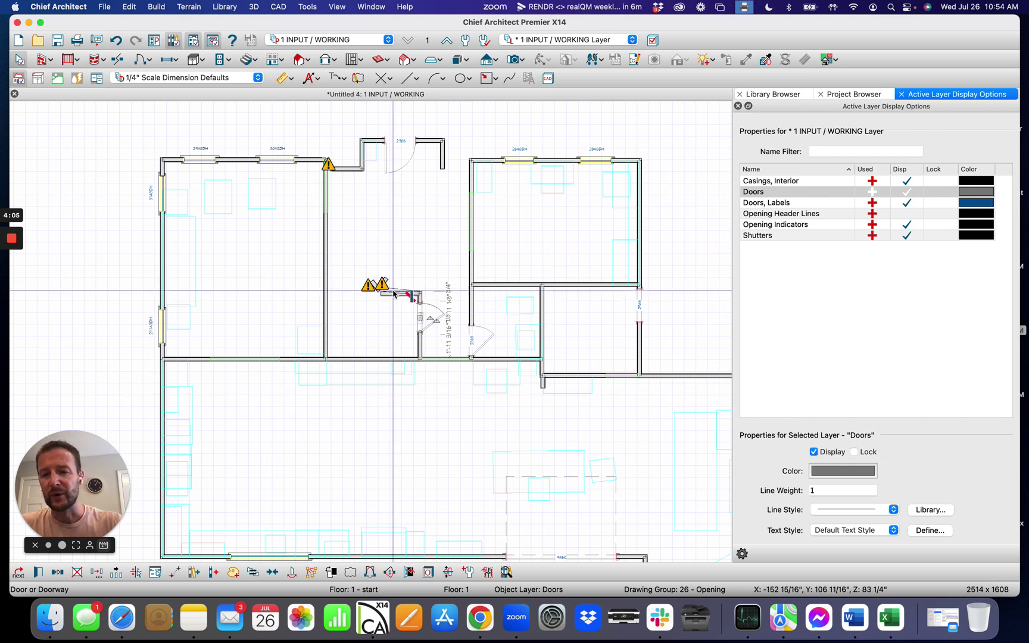
pyautogui.scroll(1, 390, 295)
pyautogui.scroll(-1, 666, 533)
pyautogui.scroll(2, 670, 539)
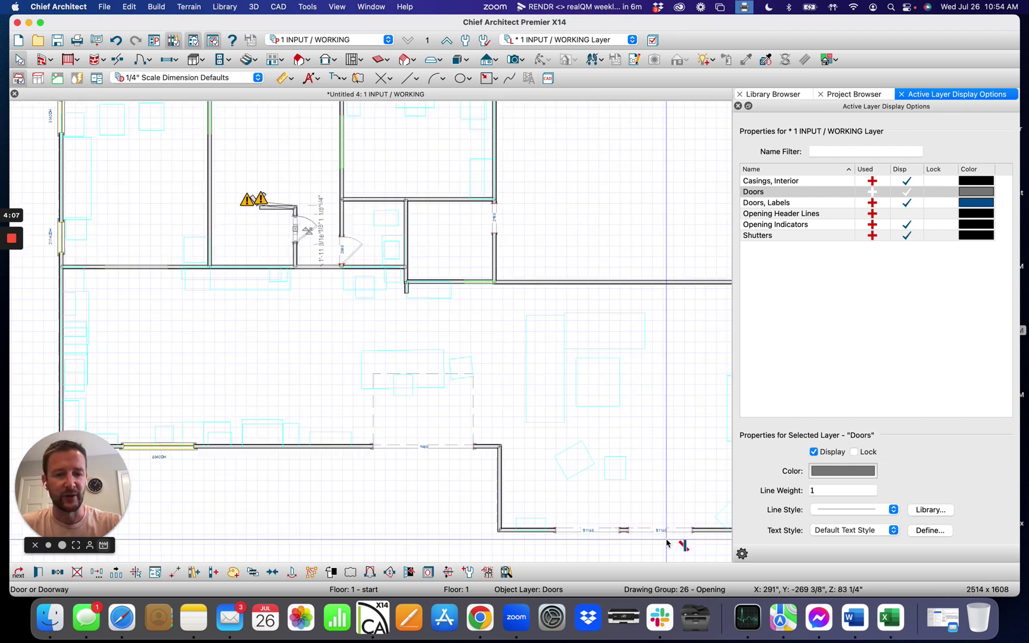
# Make the three bottom-wall openings Slider doors with the Glass Panel style.
pyautogui.click(611, 533)
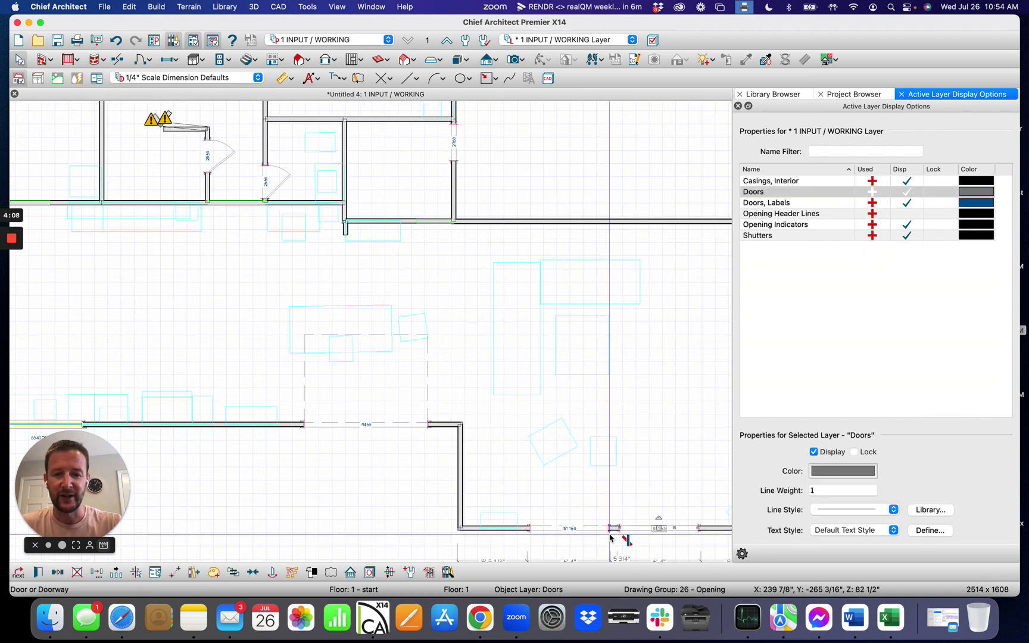
pyautogui.keyDown('shift'); pyautogui.click(569, 528); pyautogui.keyUp('shift')
pyautogui.keyDown('shift'); pyautogui.click(658, 528); pyautogui.keyUp('shift')
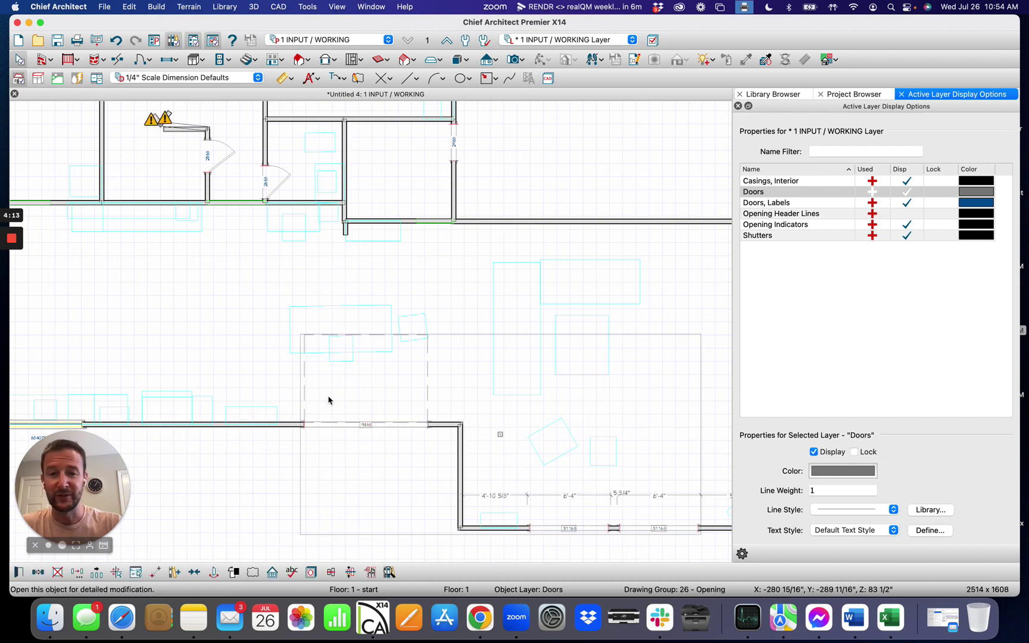
pyautogui.click(36, 570)
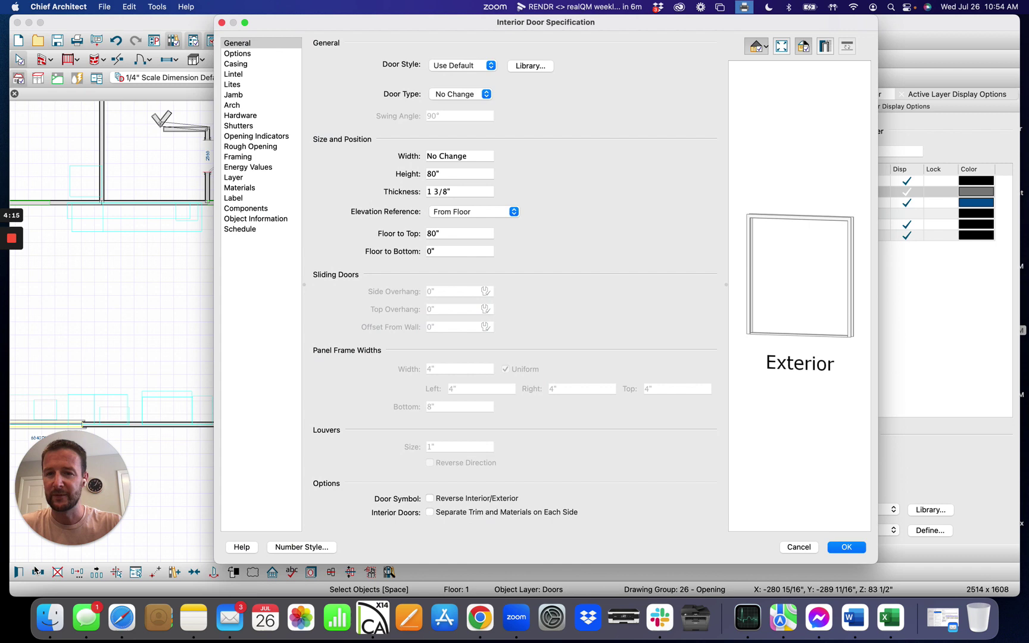
pyautogui.click(457, 95)
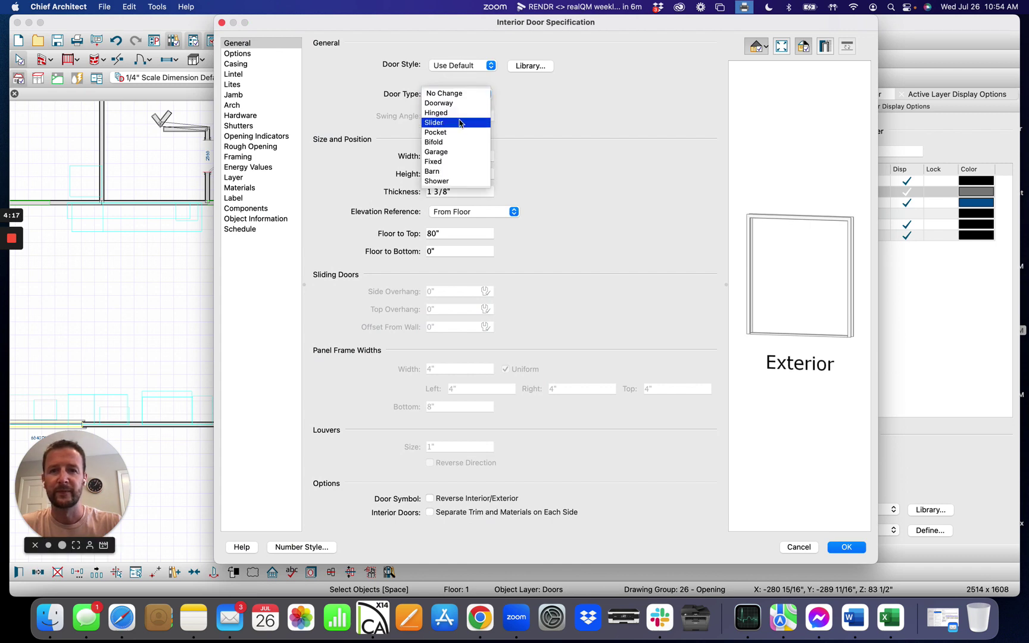
pyautogui.click(460, 123)
pyautogui.click(466, 65)
pyautogui.click(462, 103)
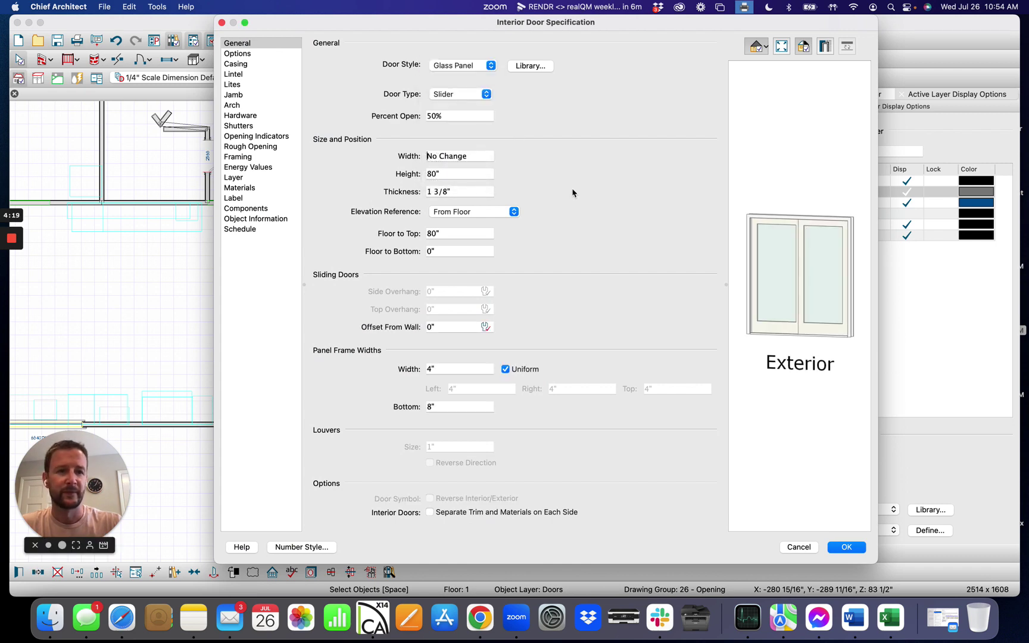
pyautogui.click(855, 552)
pyautogui.scroll(-3, 650, 335)
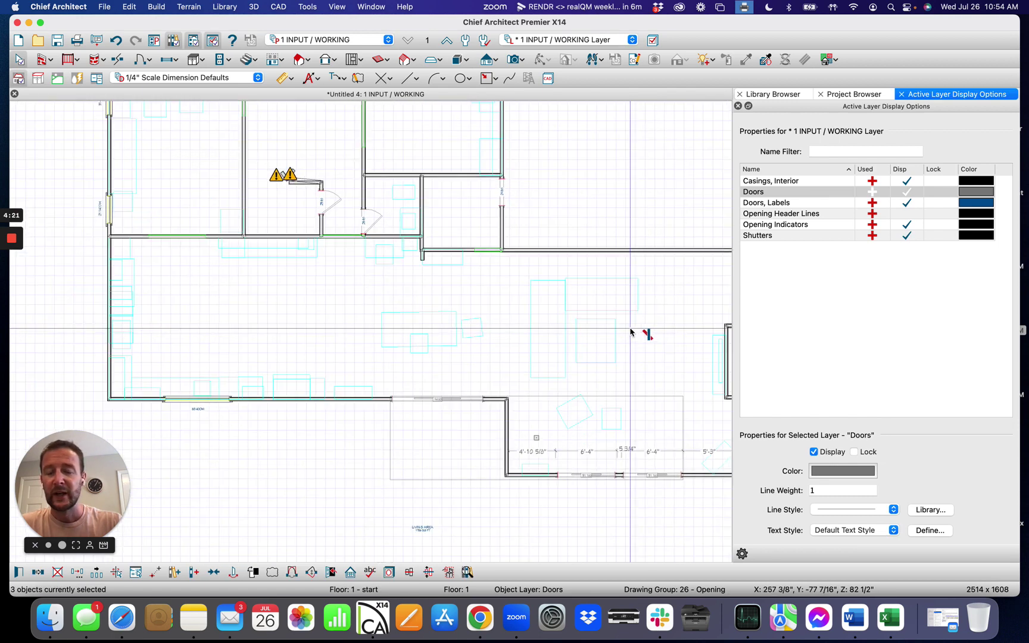
# Place a doorway in the lower wall and widen it to about 5 feet.
pyautogui.scroll(-2, 602, 343)
pyautogui.scroll(5, 226, 184)
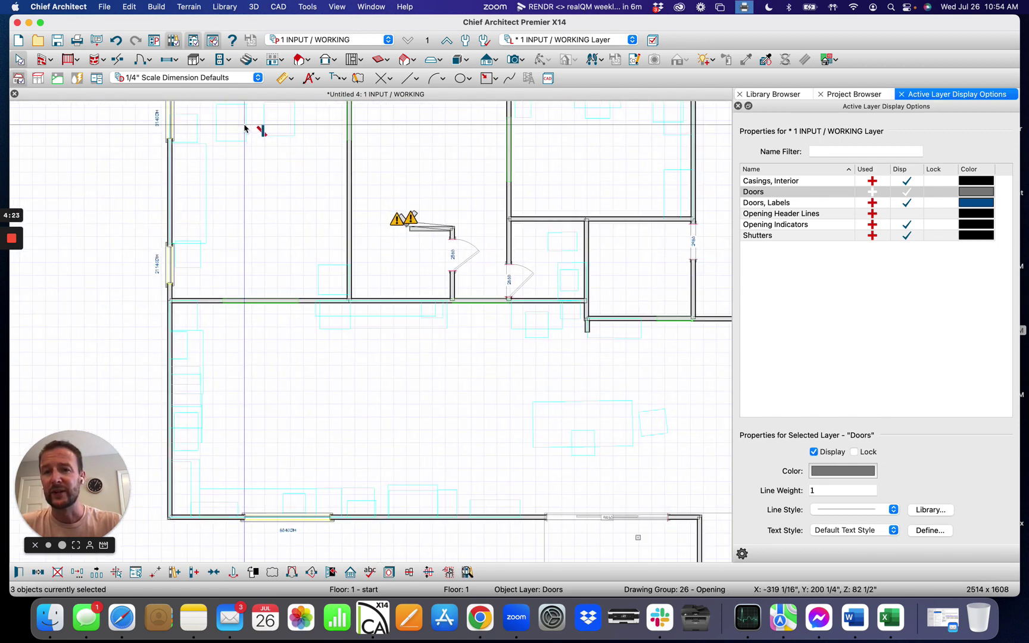
pyautogui.scroll(3, 247, 238)
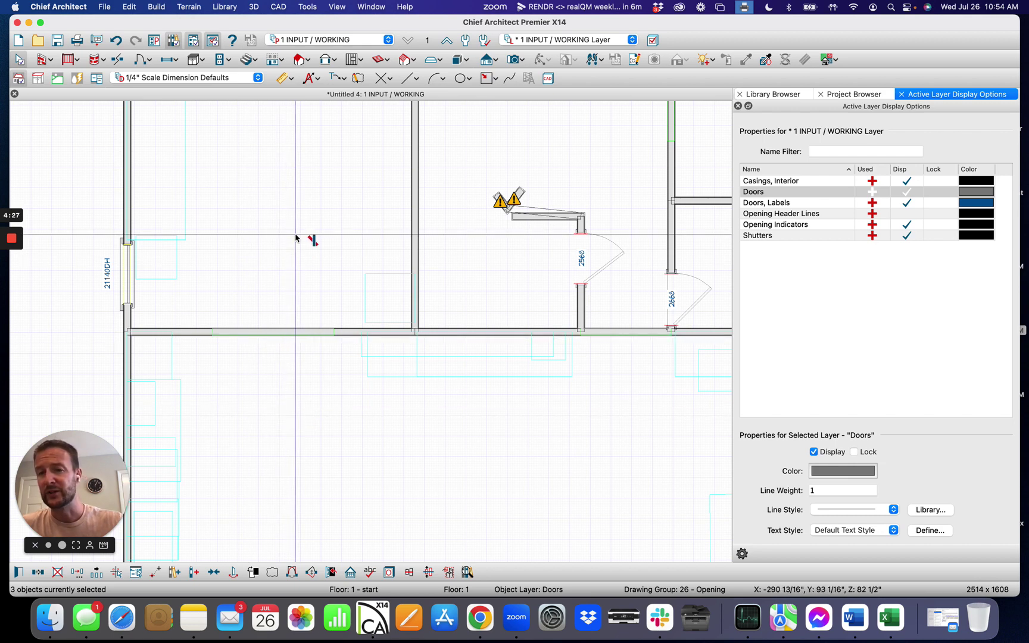
pyautogui.click(204, 124)
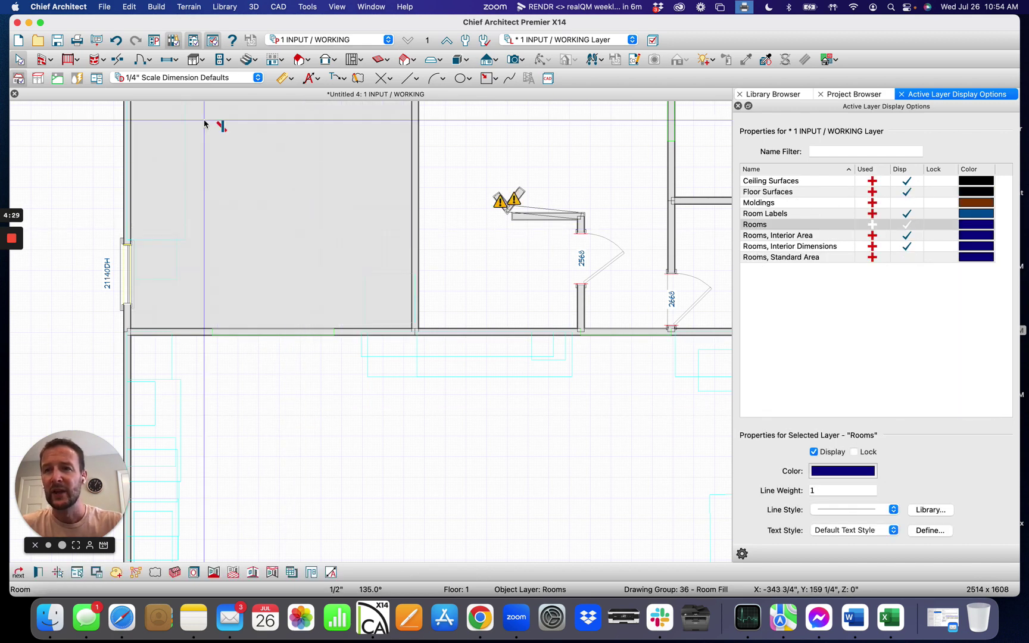
pyautogui.click(148, 61)
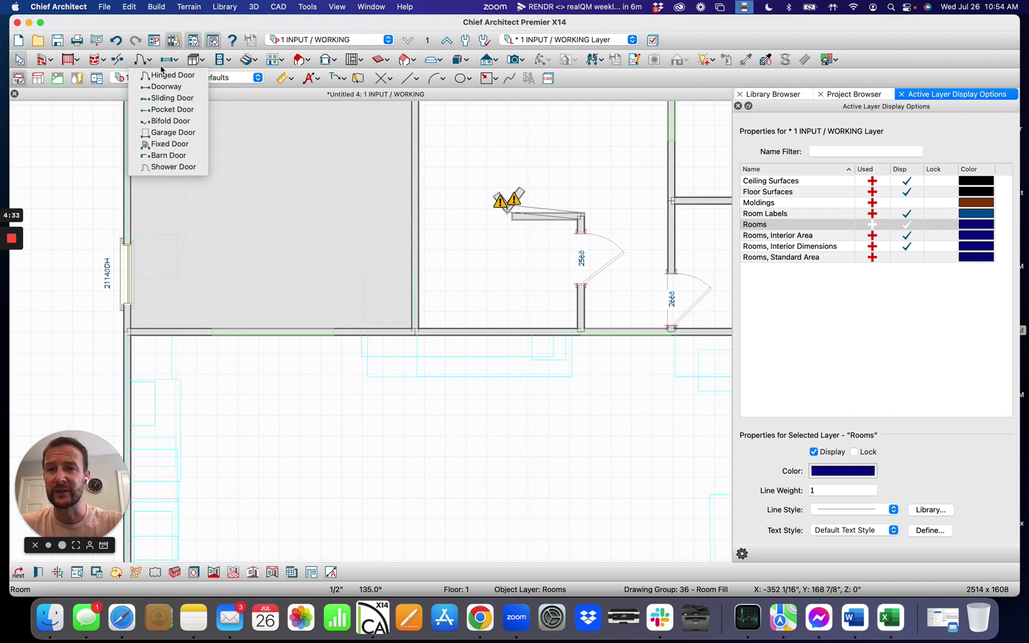
pyautogui.click(164, 87)
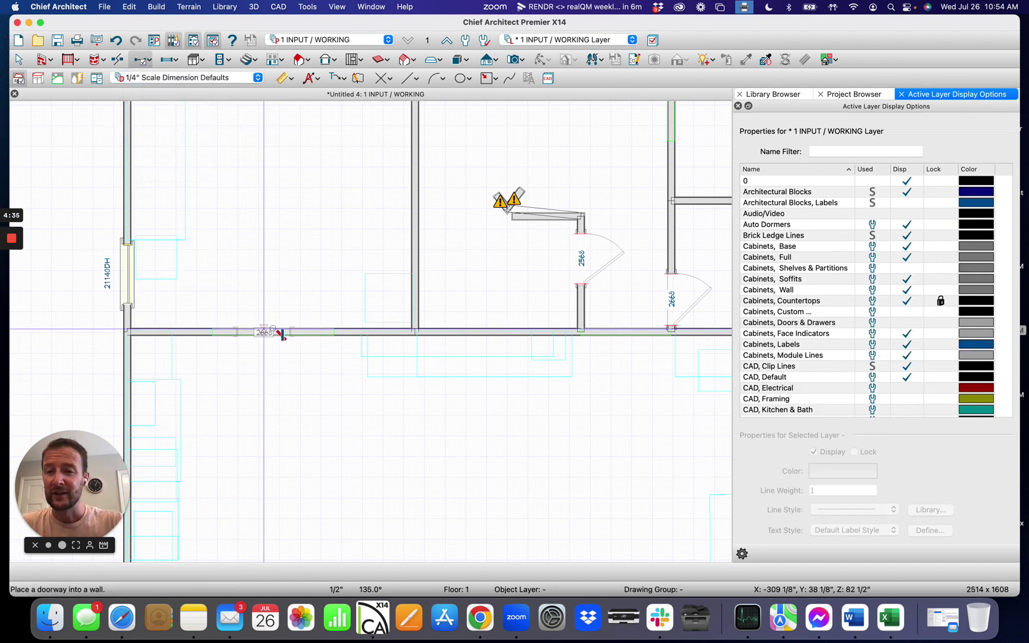
pyautogui.click(268, 336)
pyautogui.moveTo(246, 332); pyautogui.dragTo(334, 331)
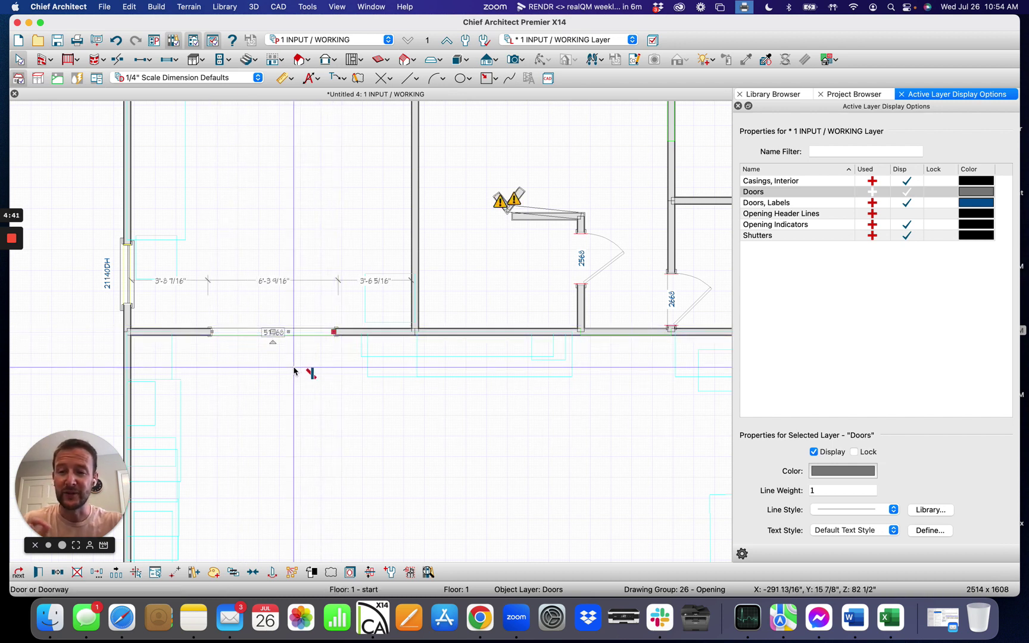
# Place a hinged door in the middle room's vertical wall.
pyautogui.scroll(-3, 298, 451)
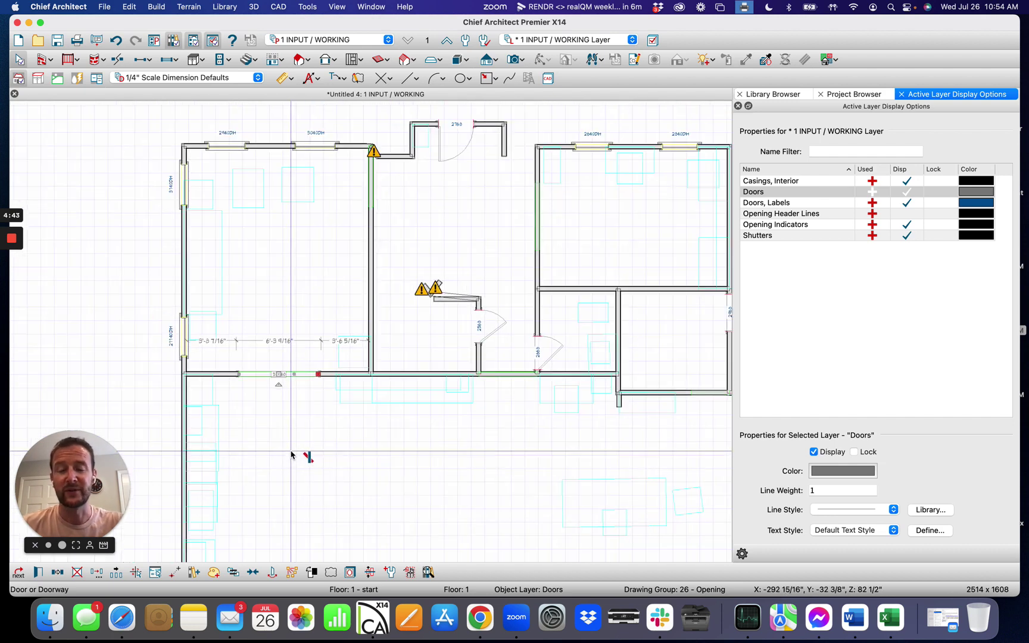
pyautogui.scroll(3, 381, 190)
pyautogui.scroll(1, 381, 190)
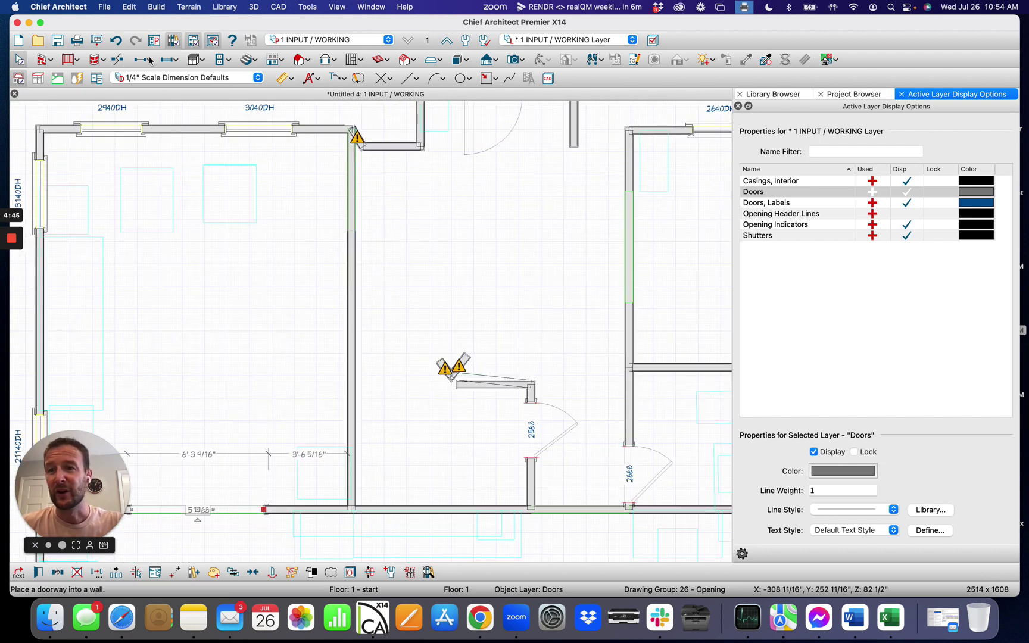
pyautogui.click(146, 59)
pyautogui.click(154, 78)
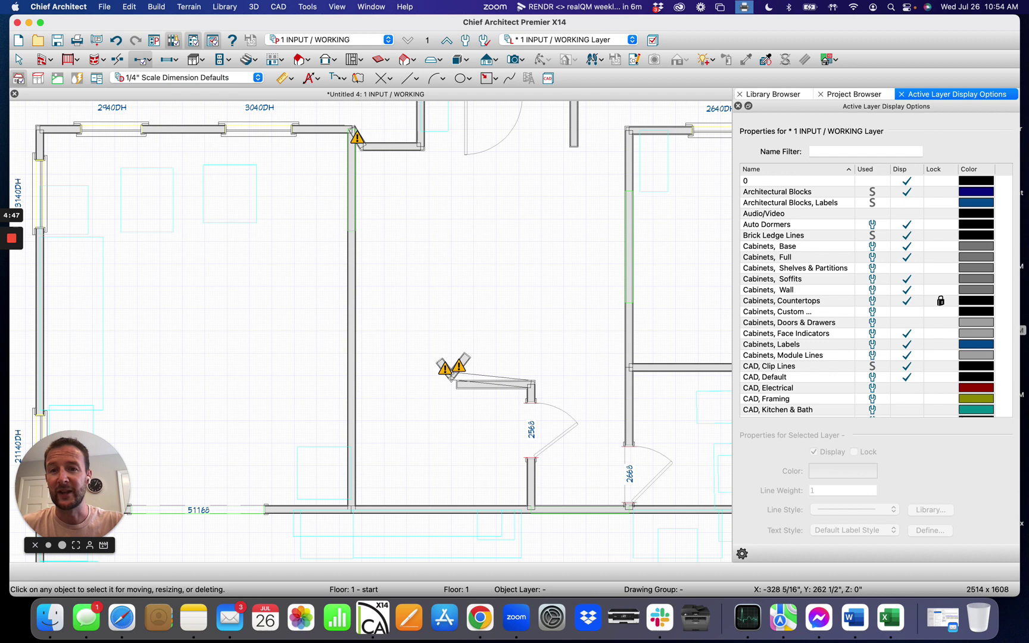
pyautogui.click(351, 211)
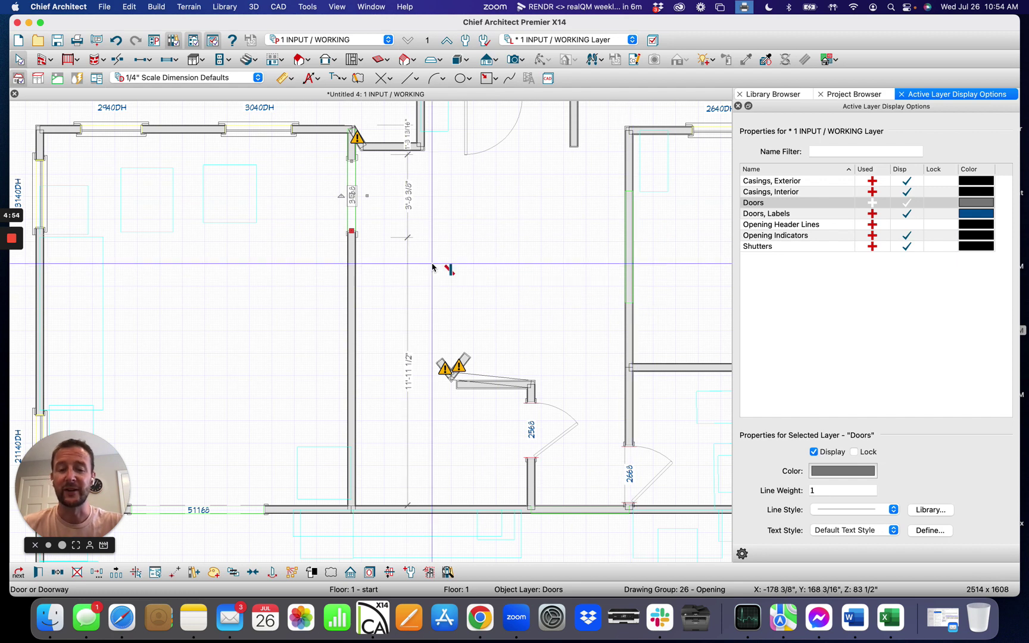
pyautogui.scroll(-3, 443, 269)
pyautogui.scroll(4, 573, 365)
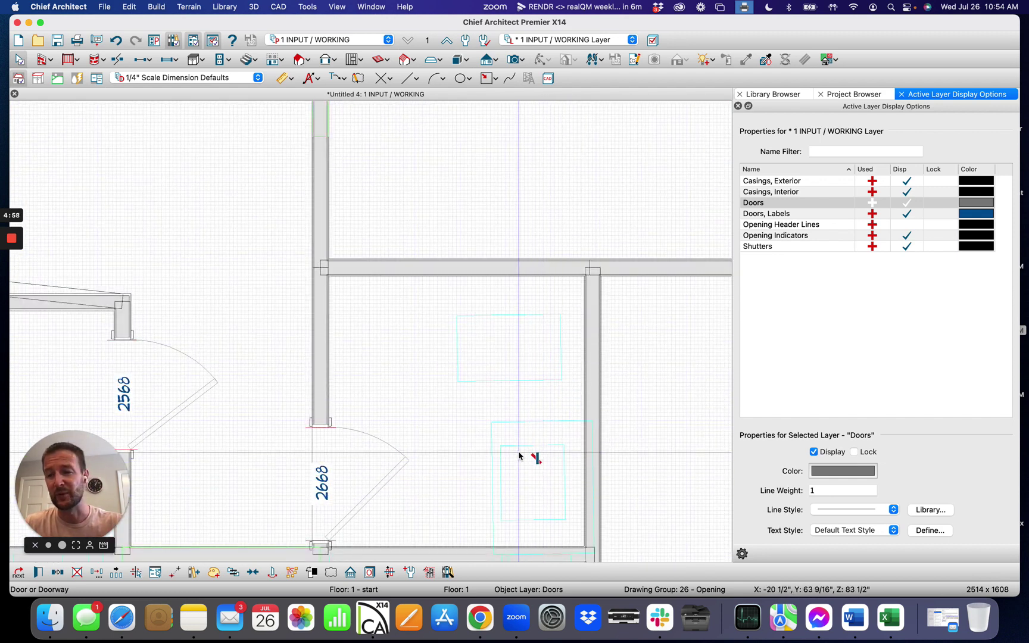
pyautogui.press('Escape')
pyautogui.press('d')
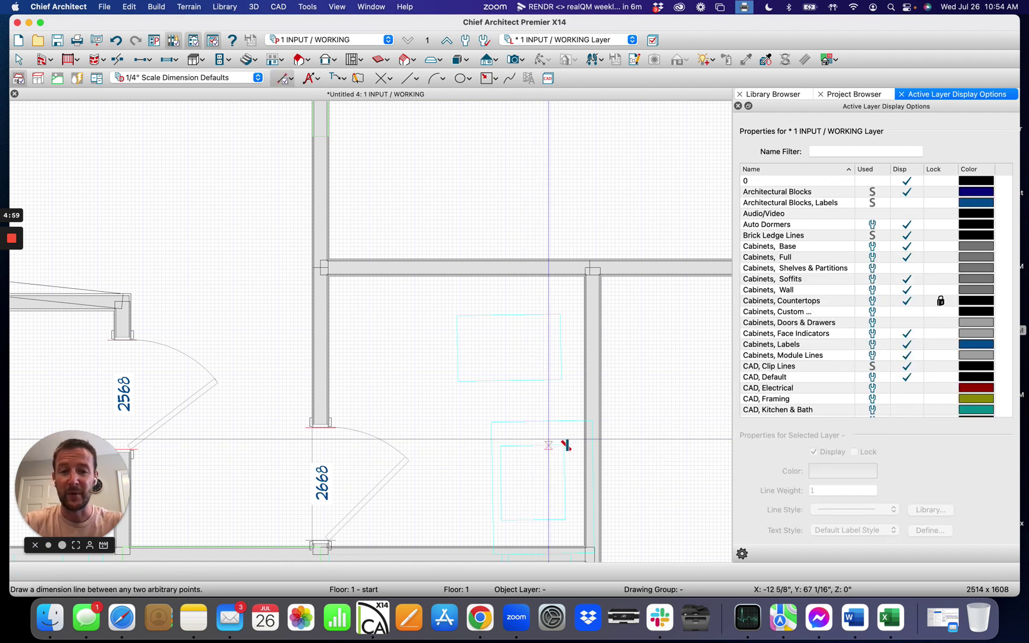
pyautogui.moveTo(556, 420); pyautogui.dragTo(558, 547)
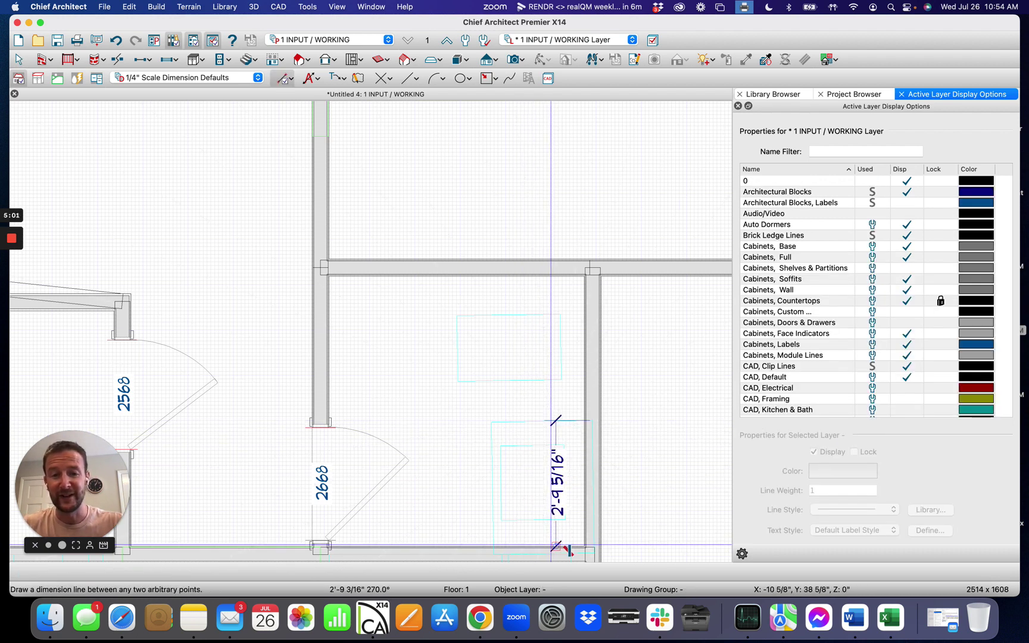
pyautogui.click(572, 497)
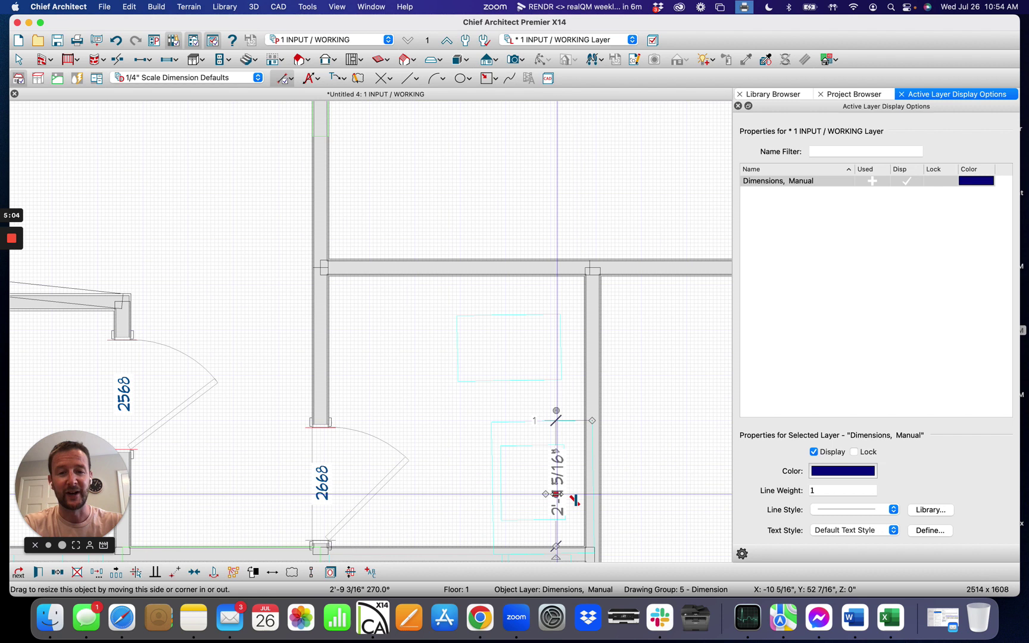
pyautogui.press('Delete')
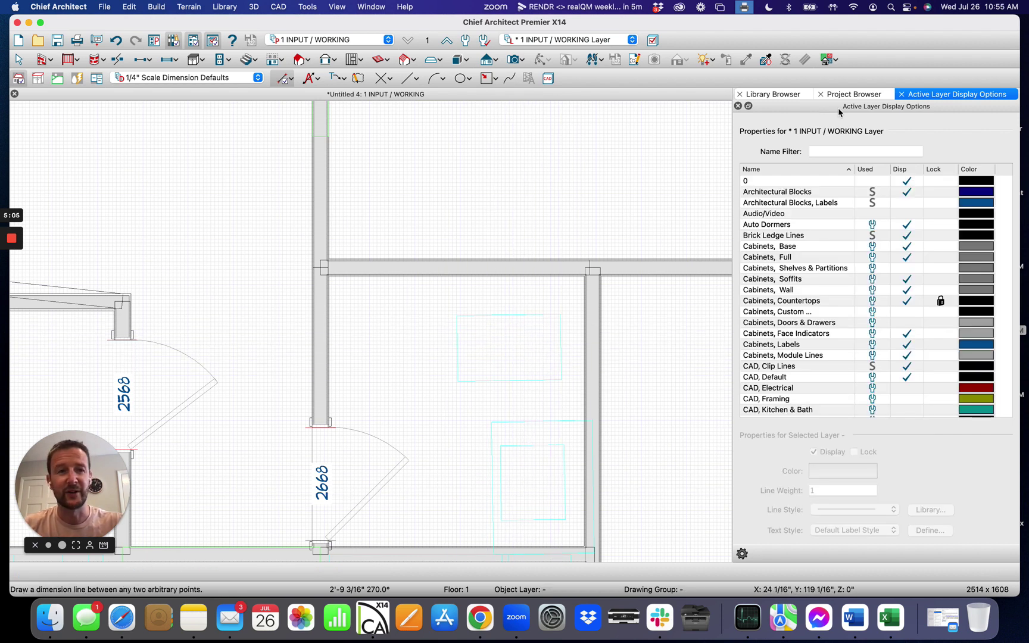
# Place the K-11451 Cimarron comfort-height toilet at the bathroom's right wall, showing the Fixtures, Interior layer.
pyautogui.click(773, 94)
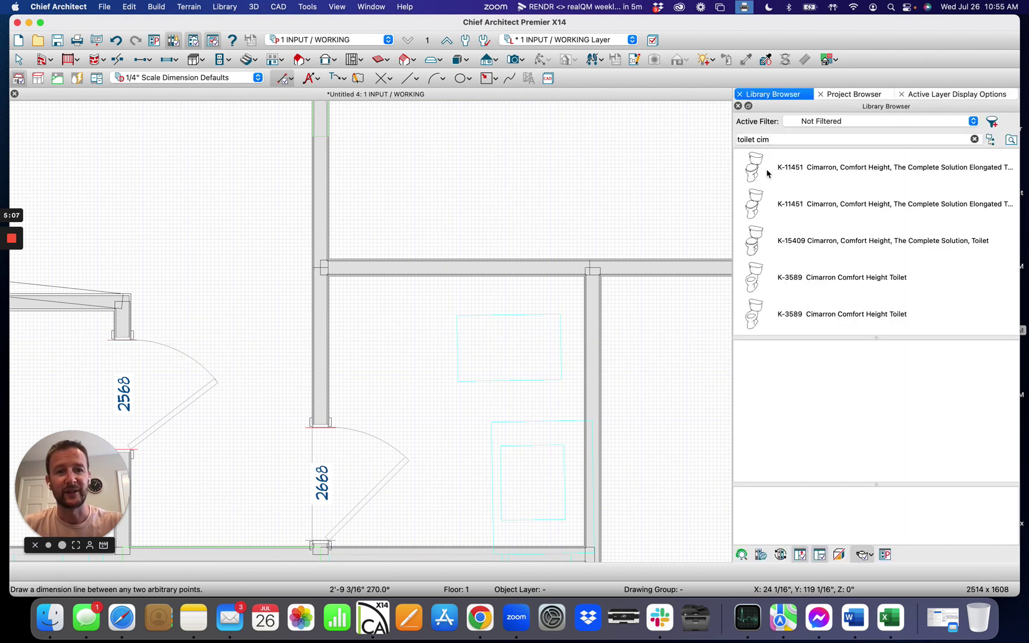
pyautogui.press('Down')
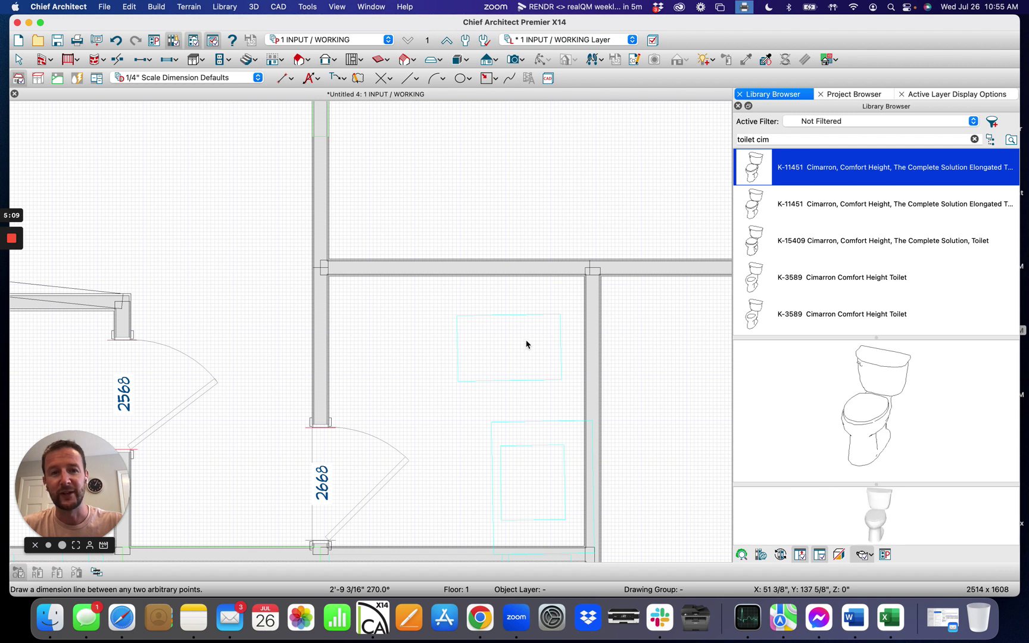
pyautogui.click(586, 353)
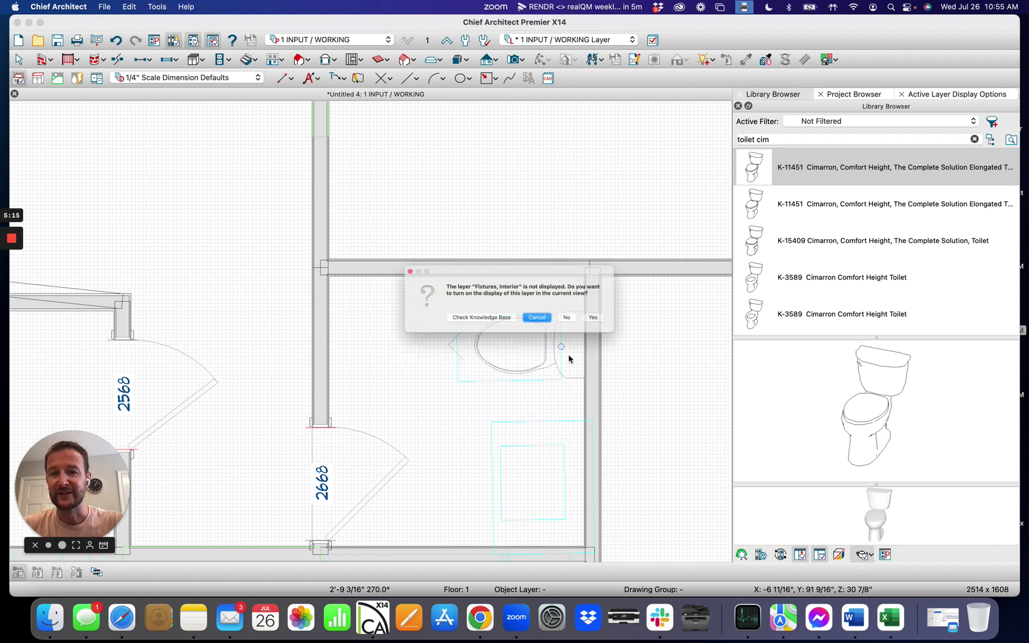
pyautogui.click(634, 328)
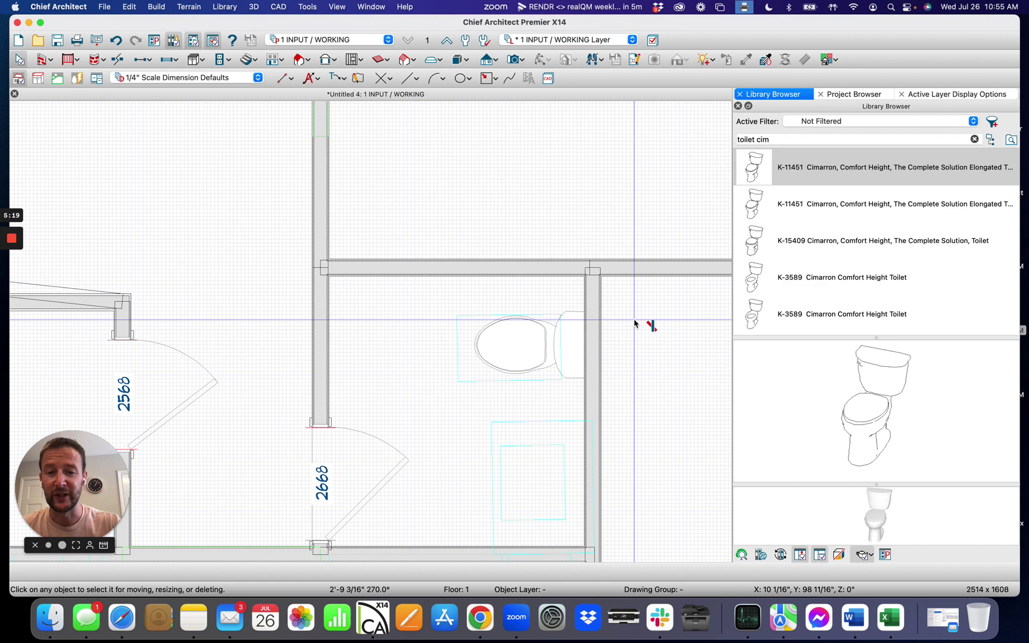
pyautogui.scroll(-5, 542, 269)
pyautogui.scroll(-1, 465, 357)
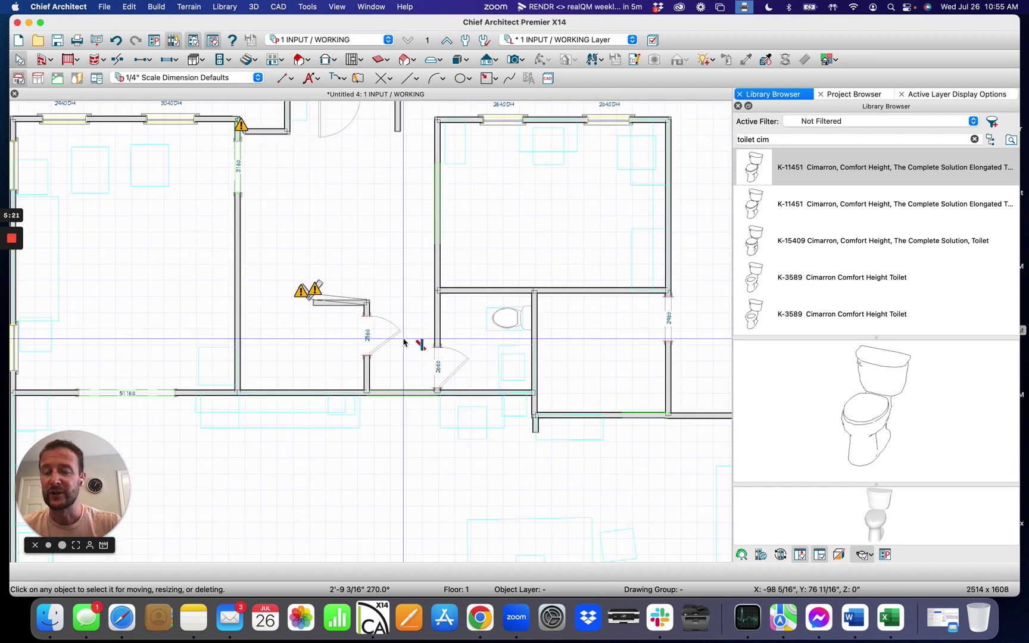
pyautogui.scroll(-3, 317, 287)
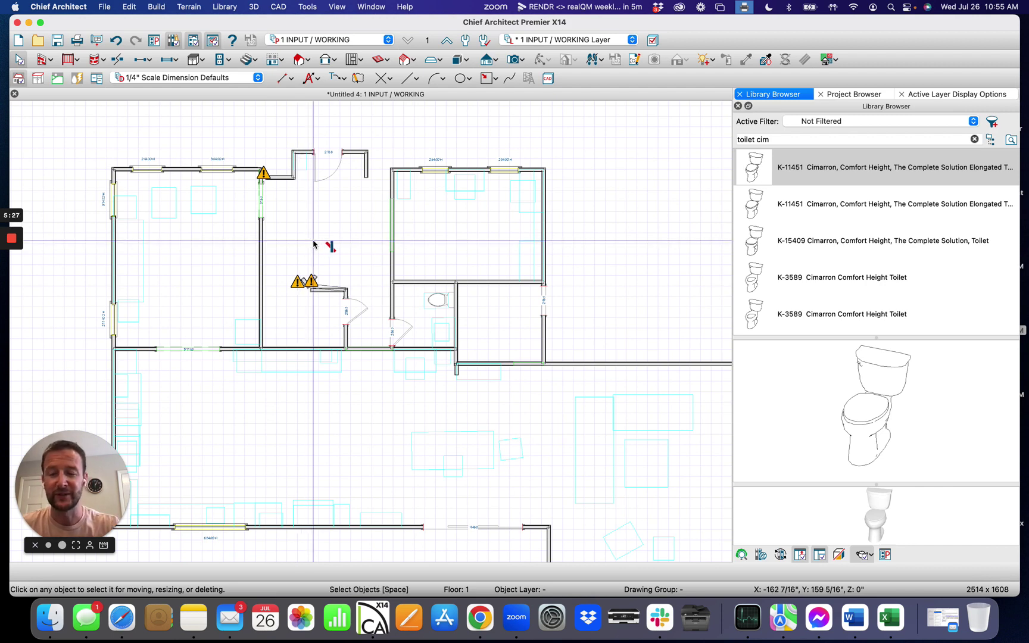
pyautogui.scroll(-2, 318, 244)
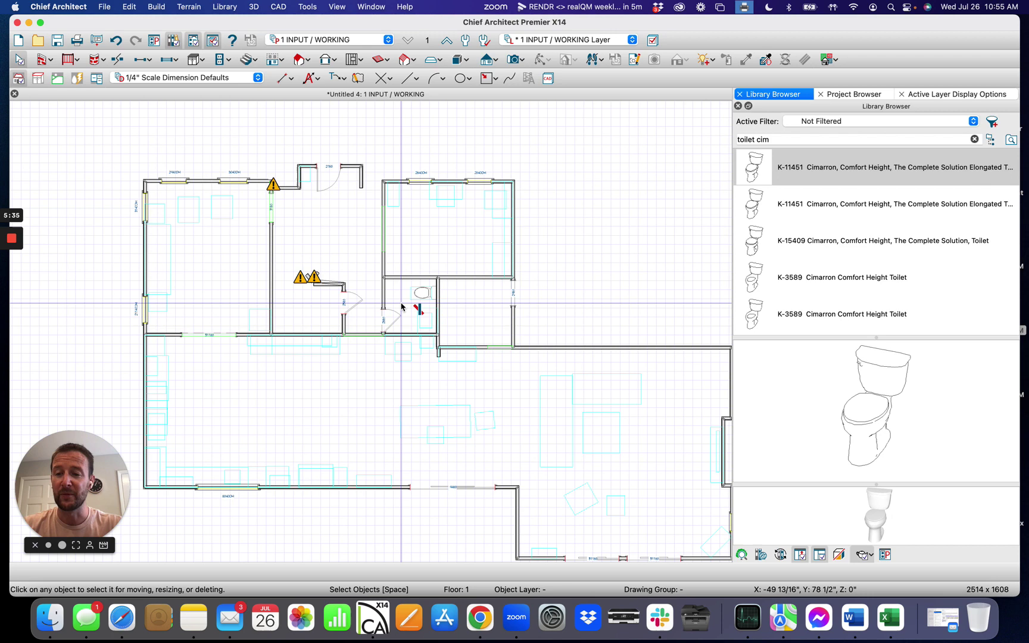
pyautogui.scroll(-2, 401, 306)
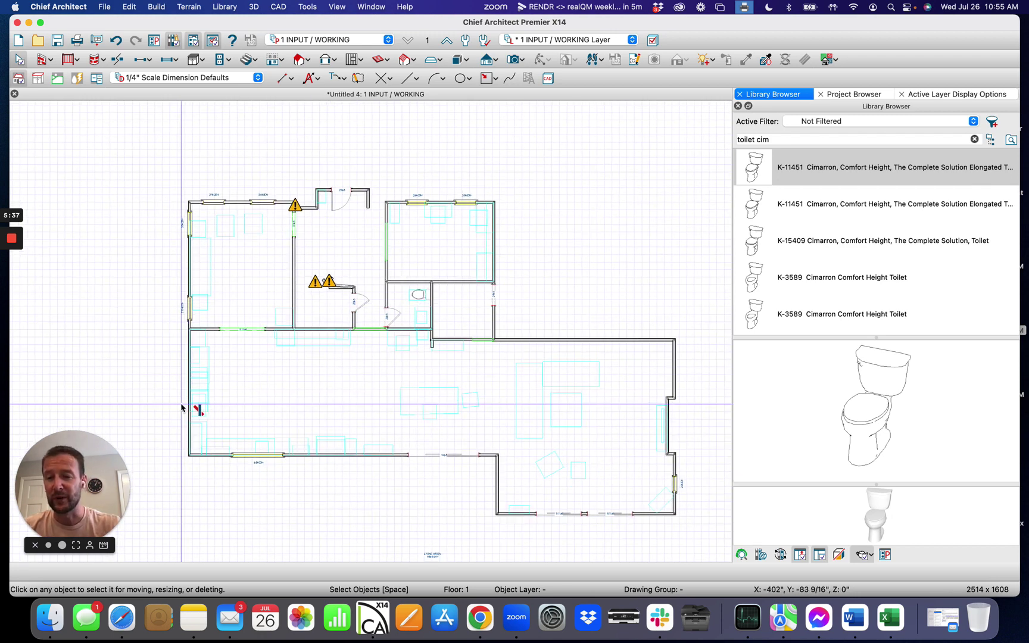
pyautogui.scroll(2, 234, 384)
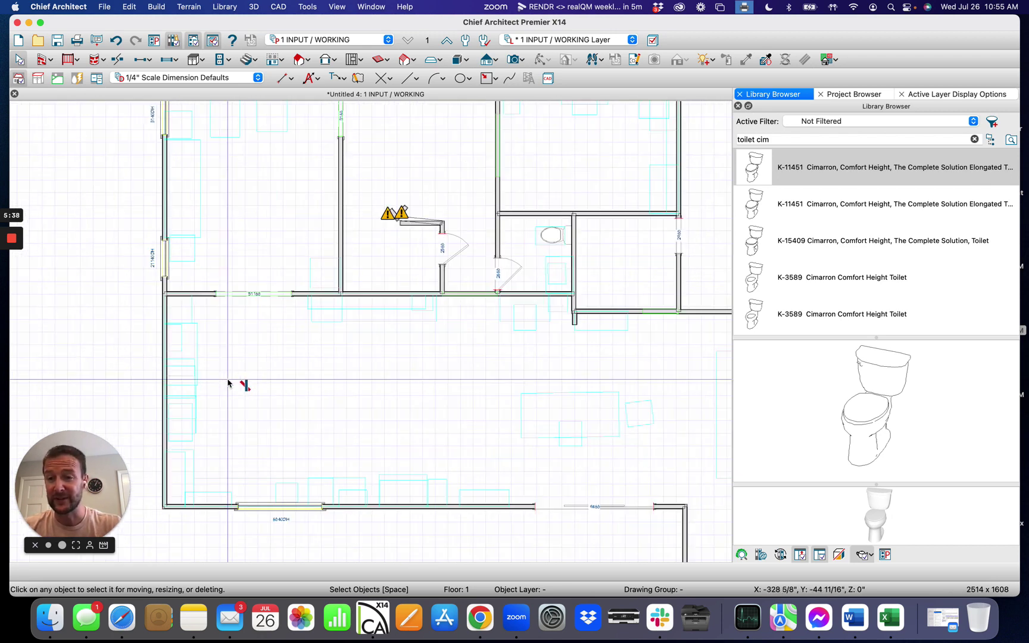
# Select the long horizontal interior wall to show its 31'-10 13/16" length and room dimensions.
pyautogui.click(205, 299)
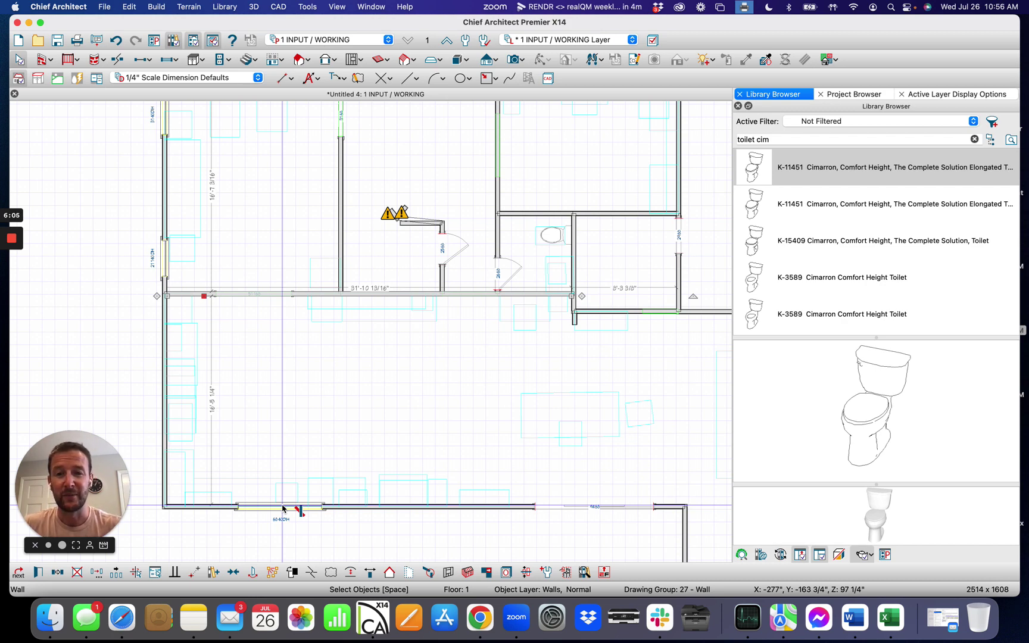
pyautogui.scroll(-3, 217, 487)
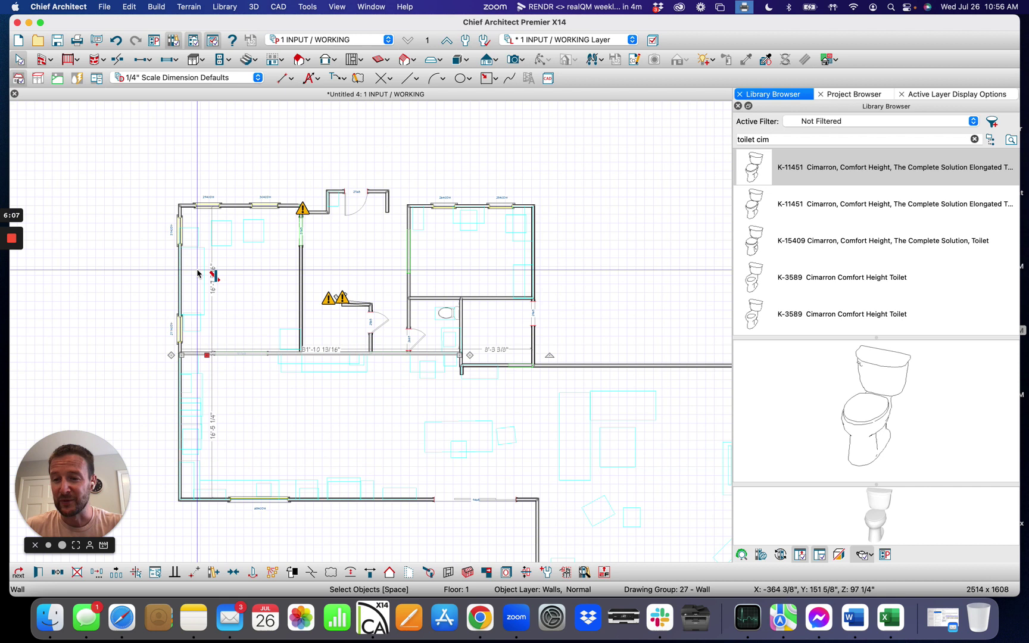